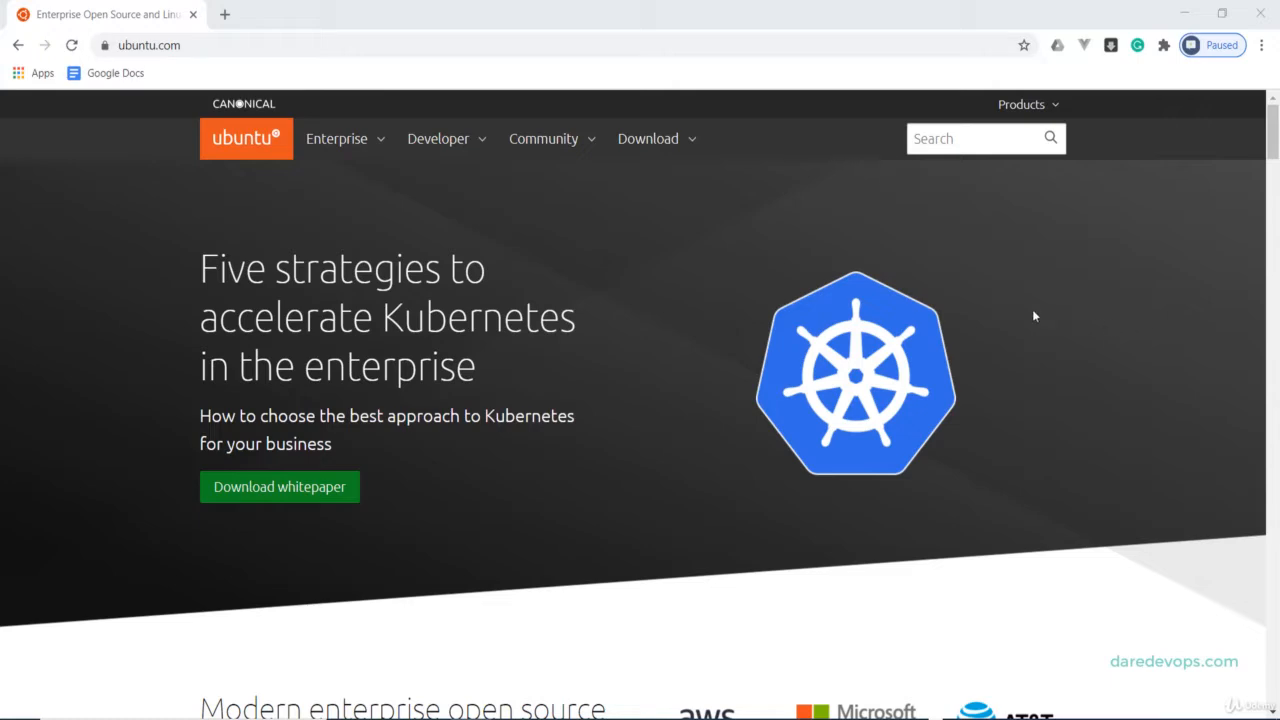
Start downloading Ubuntu Desktop 20.04 LTS from ubuntu.com, then bring VirtualBox Manager forward.
{"action": "left_click", "coordinate": [661, 145]}
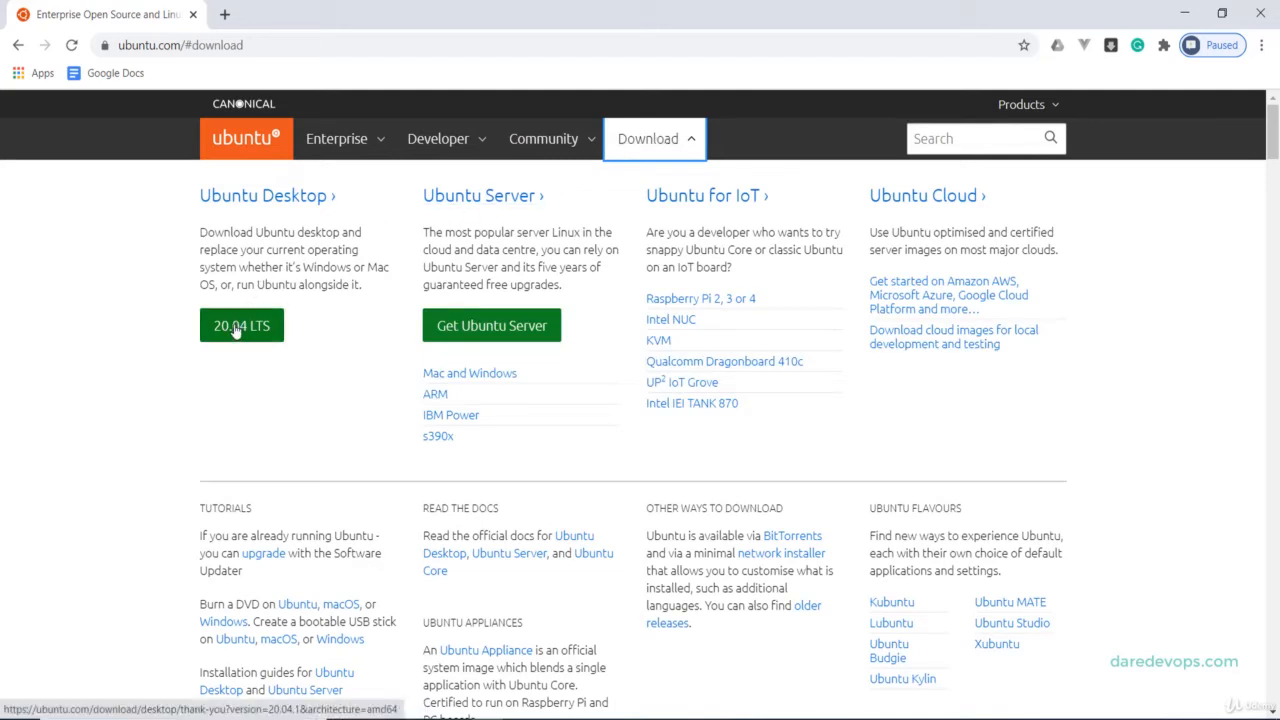
{"action": "left_click", "coordinate": [236, 328]}
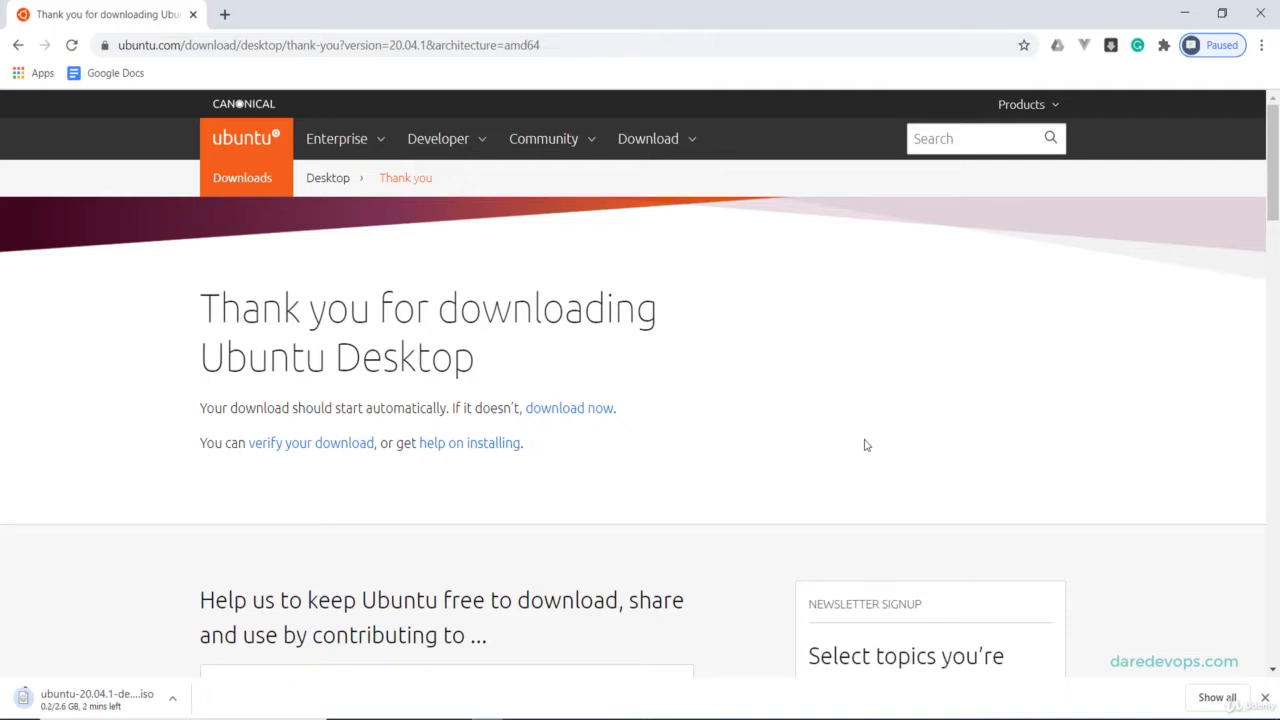
{"action": "left_click", "coordinate": [994, 719]}
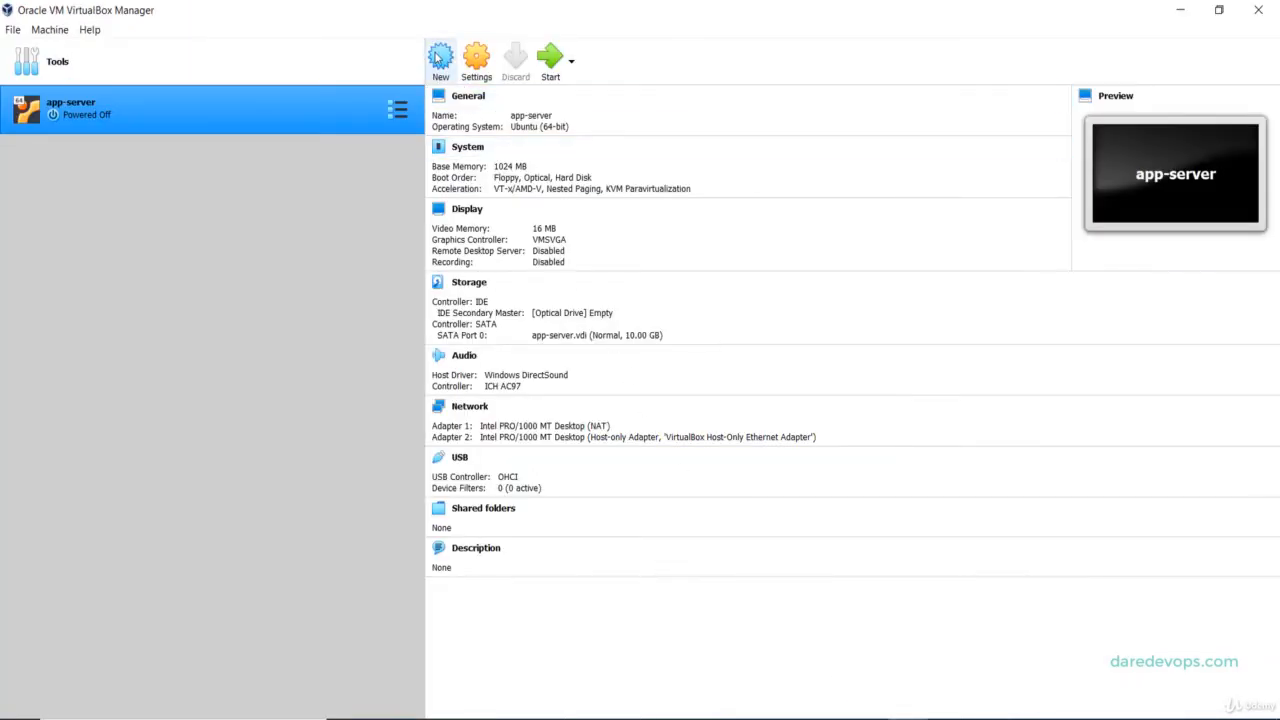
Name the new machine Jane-Desktop, with type Linux and version Ubuntu (64-bit).
{"action": "left_click", "coordinate": [440, 58]}
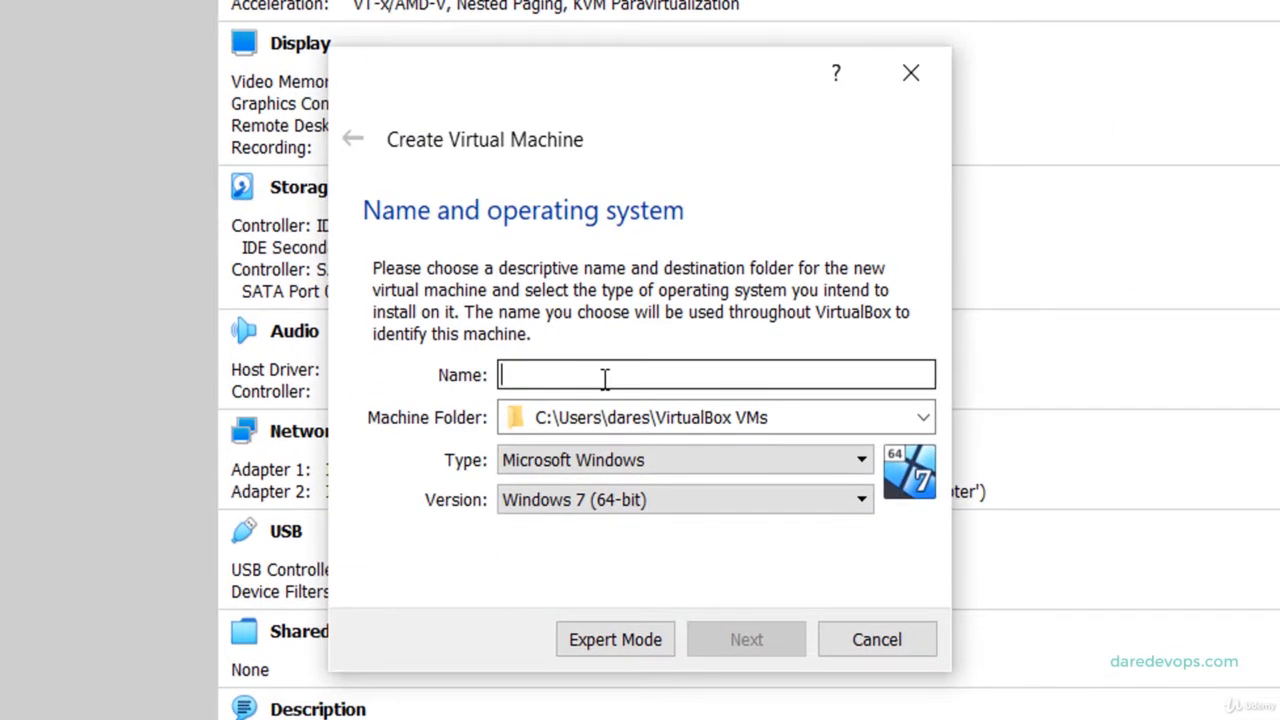
{"action": "type", "text": "Jan"}
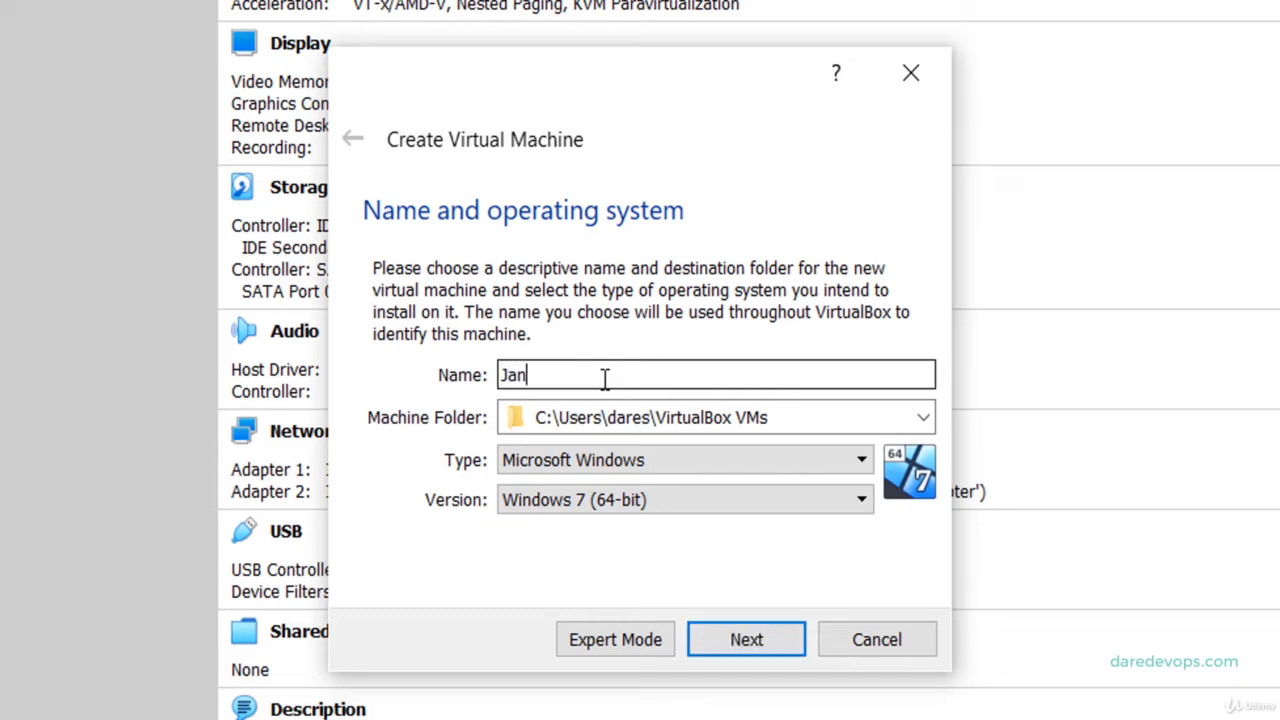
{"action": "type", "text": "e-Desktop"}
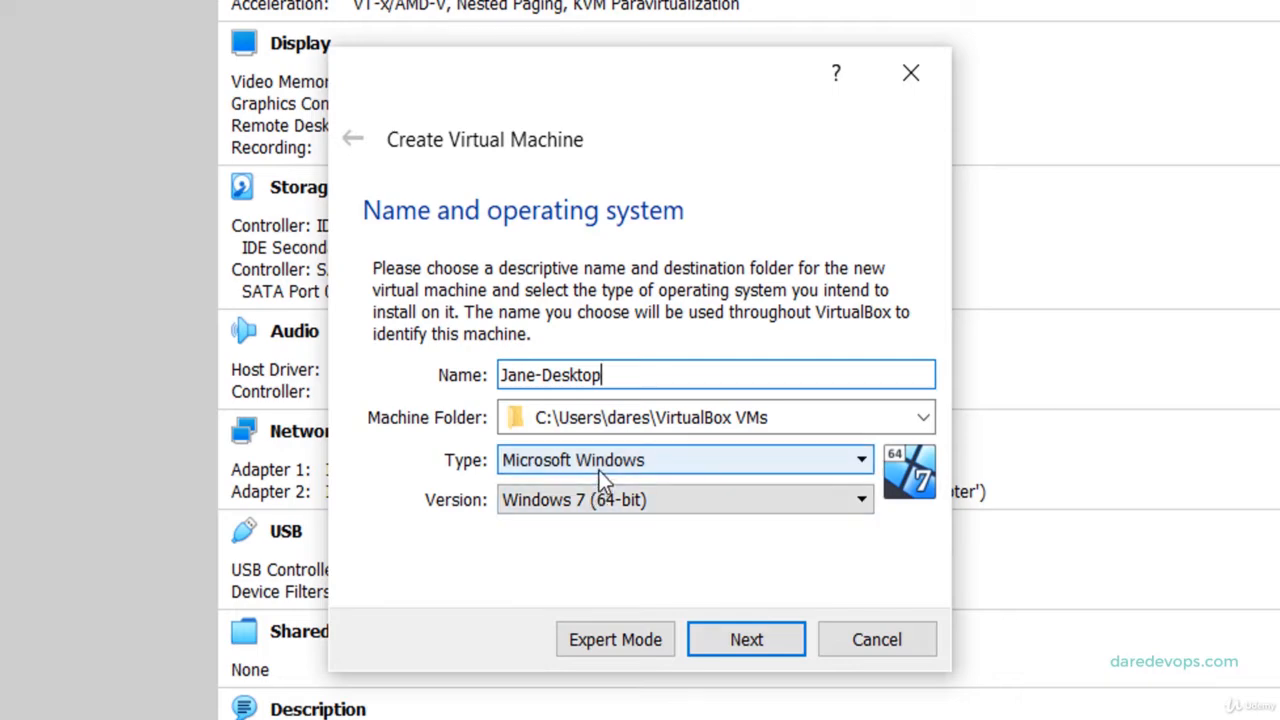
{"action": "left_click", "coordinate": [599, 470]}
{"action": "left_click", "coordinate": [599, 470]}
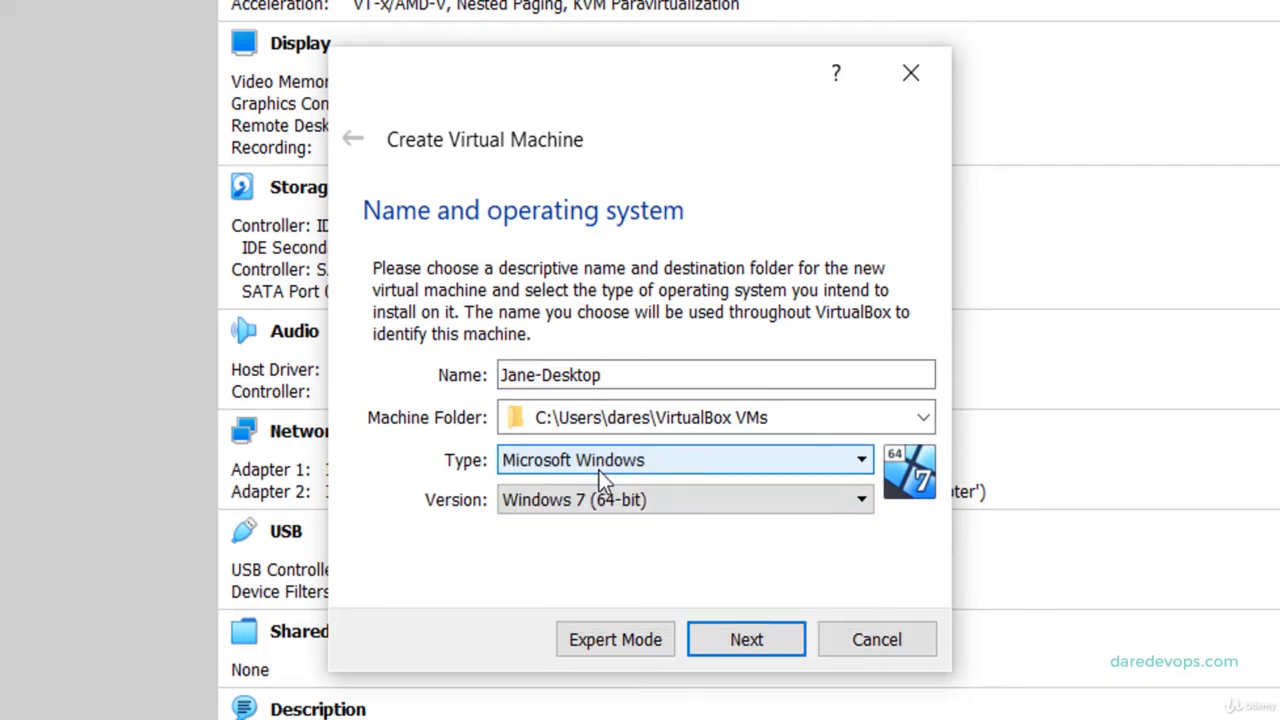
{"action": "left_click", "coordinate": [599, 470]}
{"action": "left_click", "coordinate": [540, 500]}
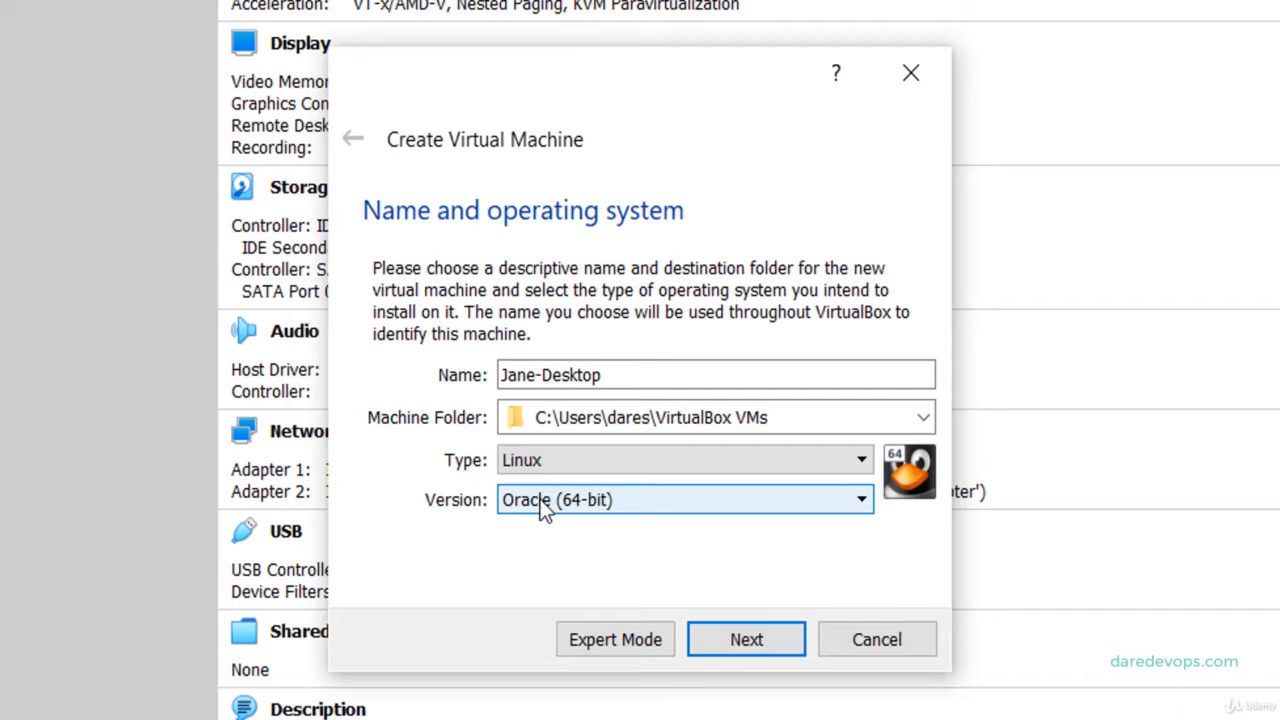
{"action": "left_click", "coordinate": [540, 499]}
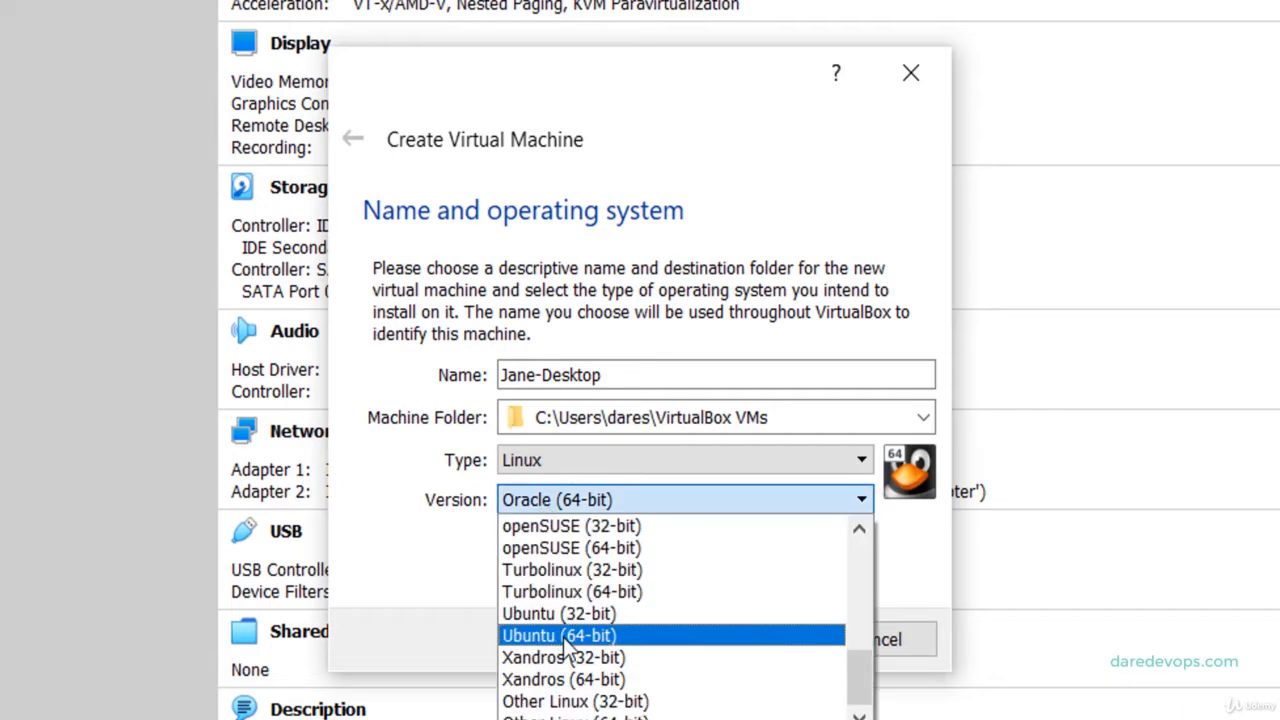
{"action": "left_click", "coordinate": [566, 636]}
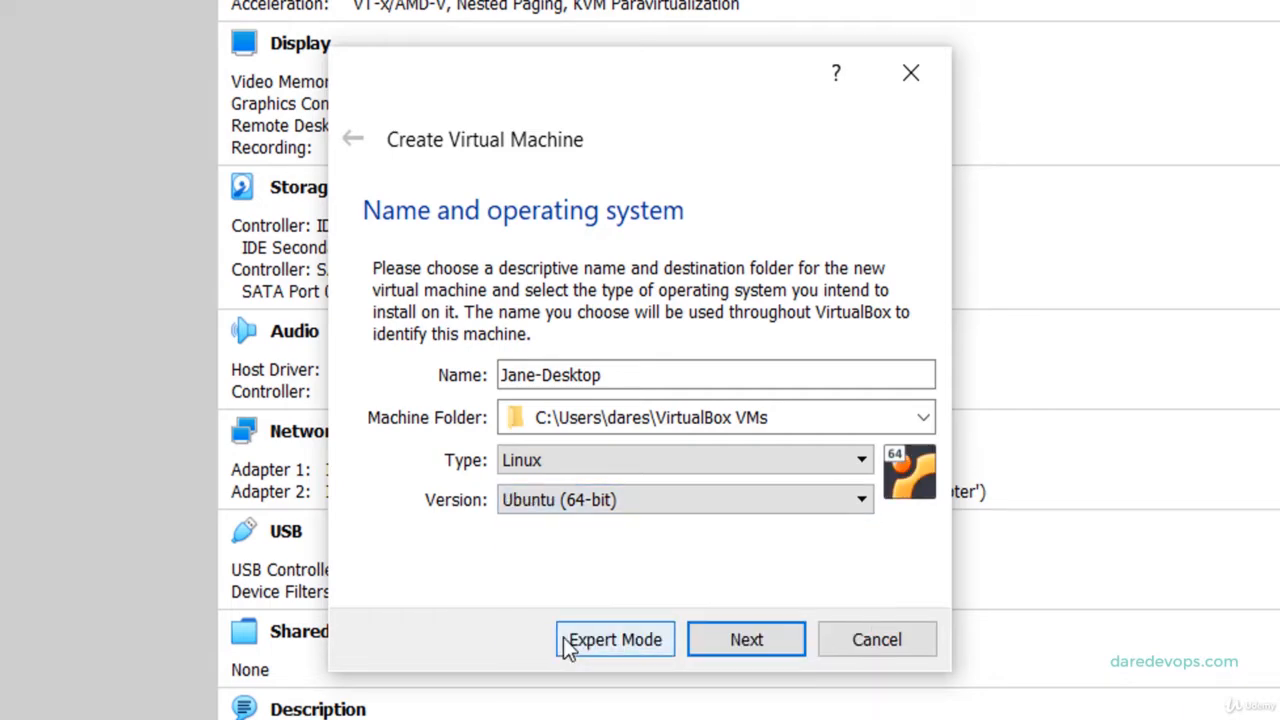
{"action": "left_click", "coordinate": [745, 645]}
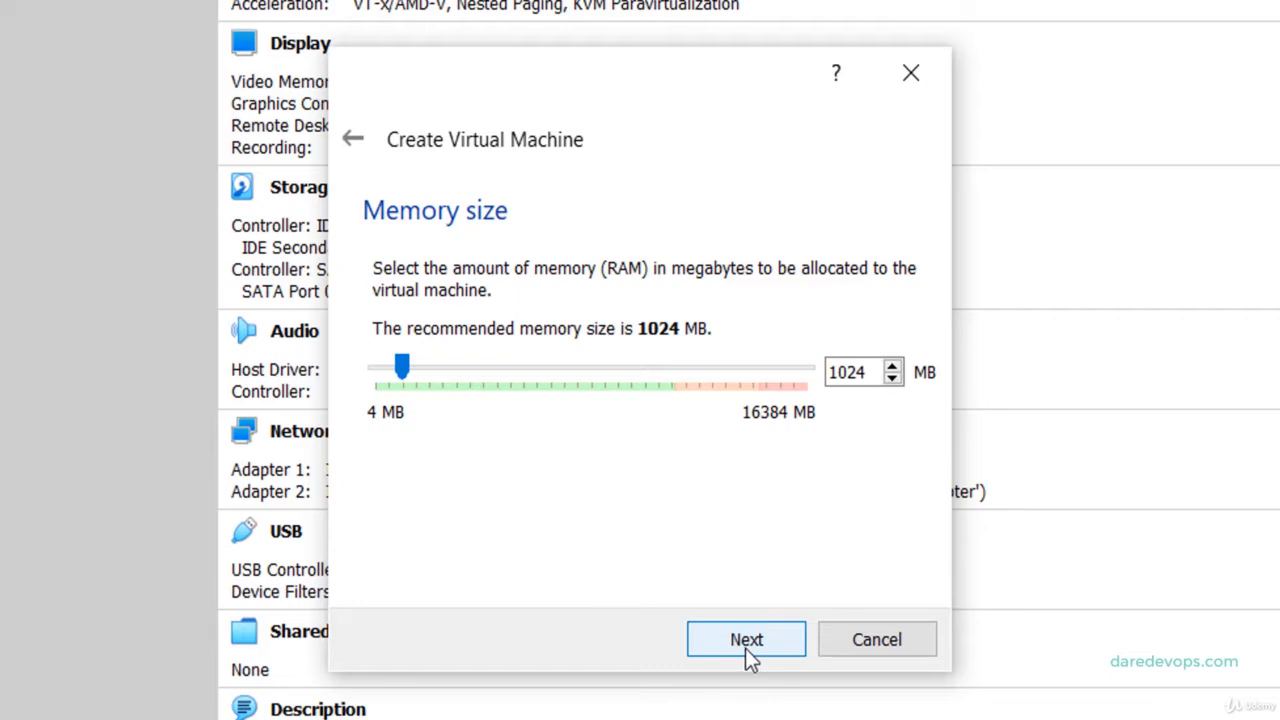
Change the machine's memory from 1024 MB to 2048 MB.
{"action": "left_click", "coordinate": [868, 372]}
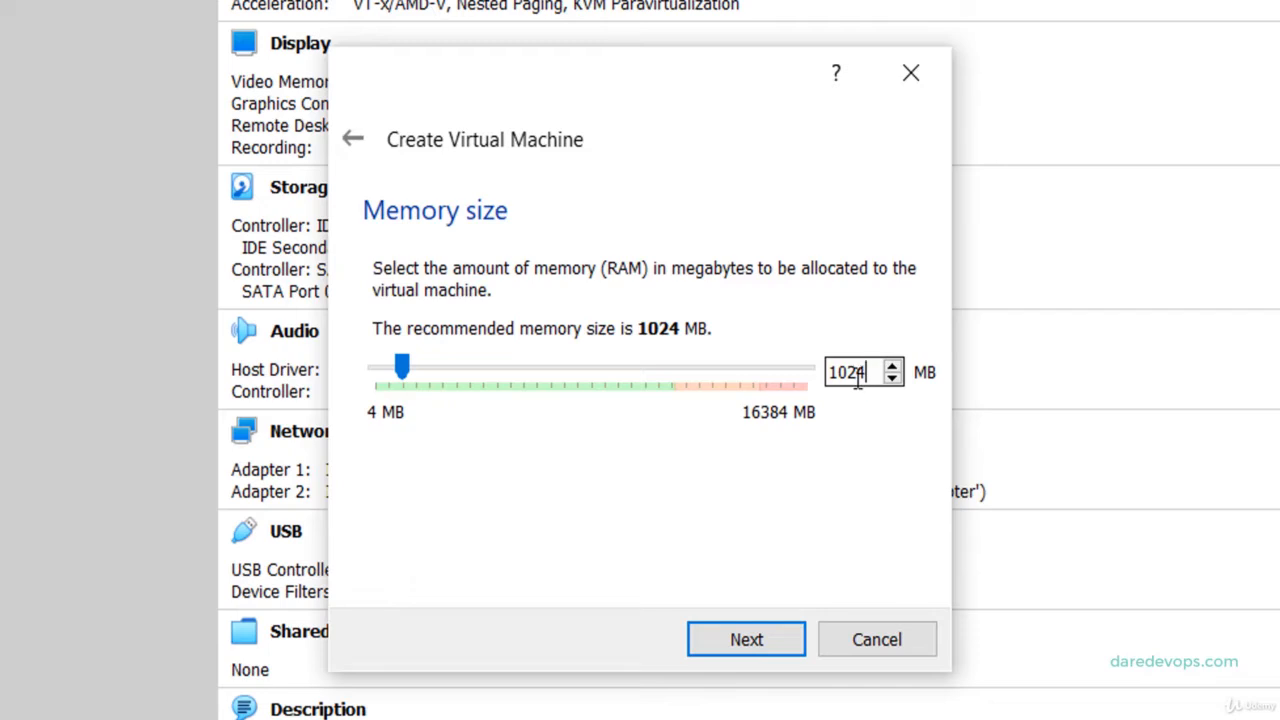
{"action": "key", "text": "BackSpace"}
{"action": "key", "text": "BackSpace"}
{"action": "key", "text": "BackSpace"}
{"action": "key", "text": "BackSpace"}
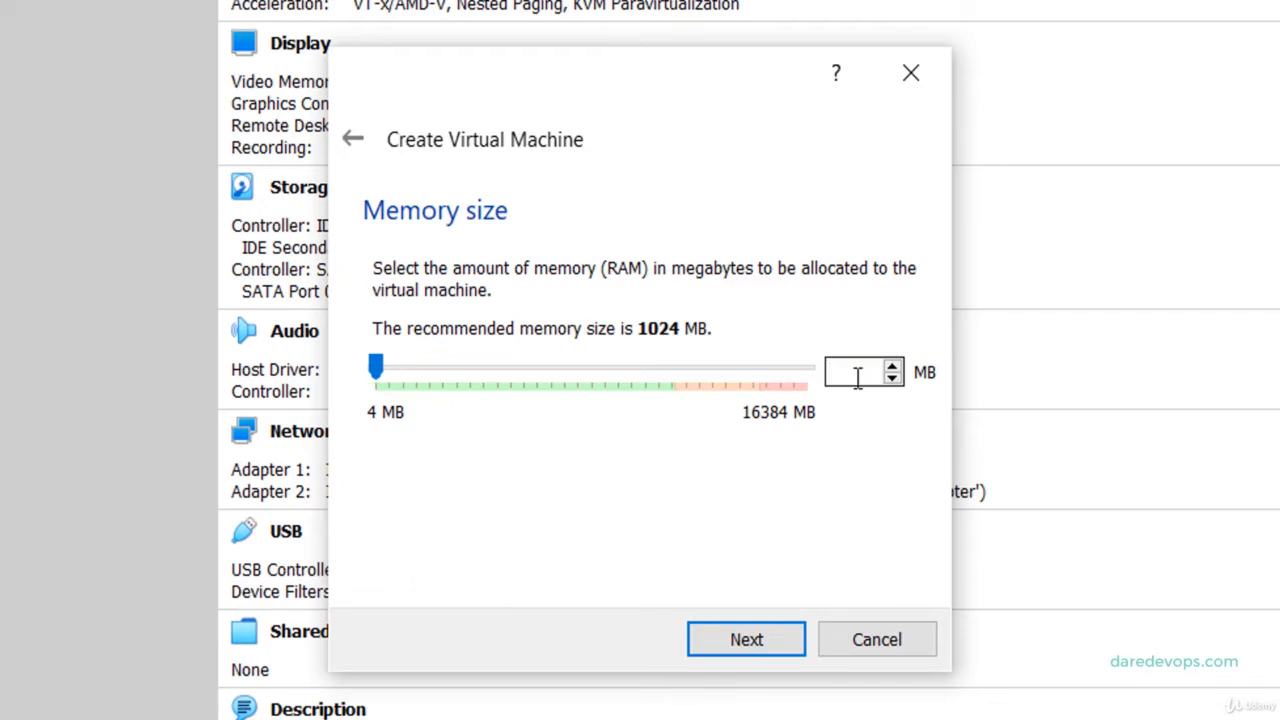
{"action": "type", "text": "2048"}
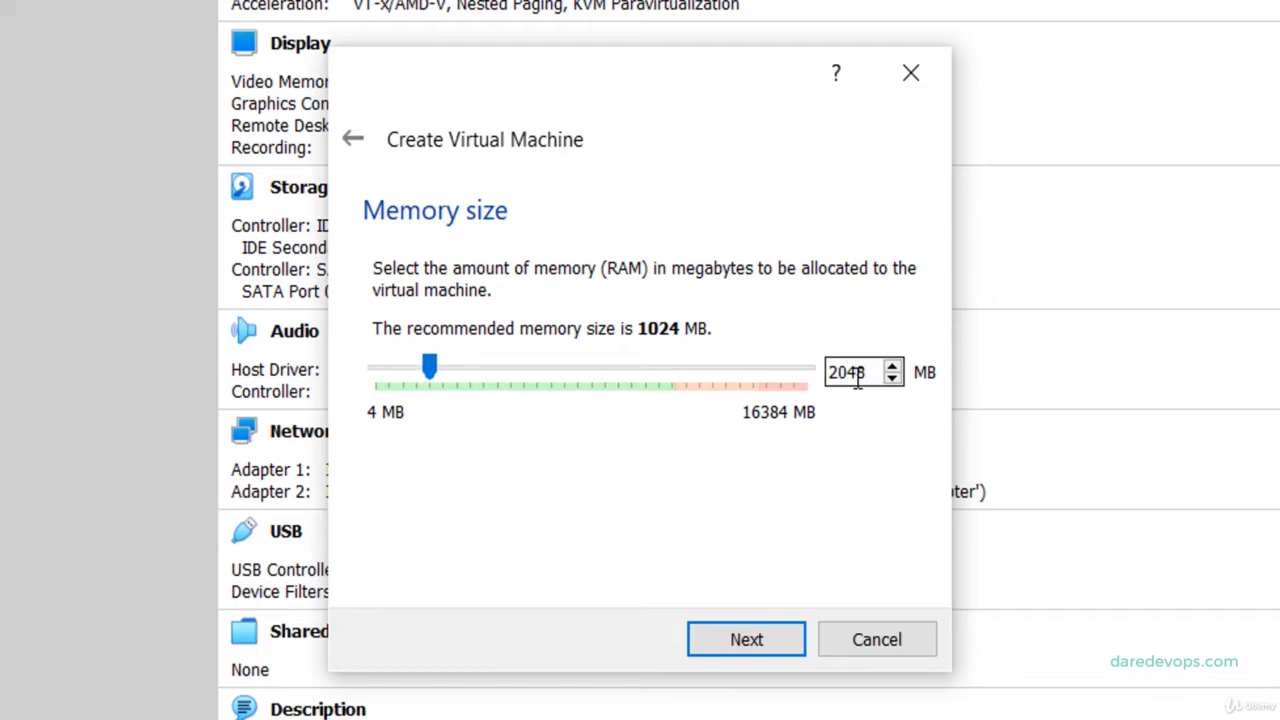
{"action": "left_click", "coordinate": [732, 639]}
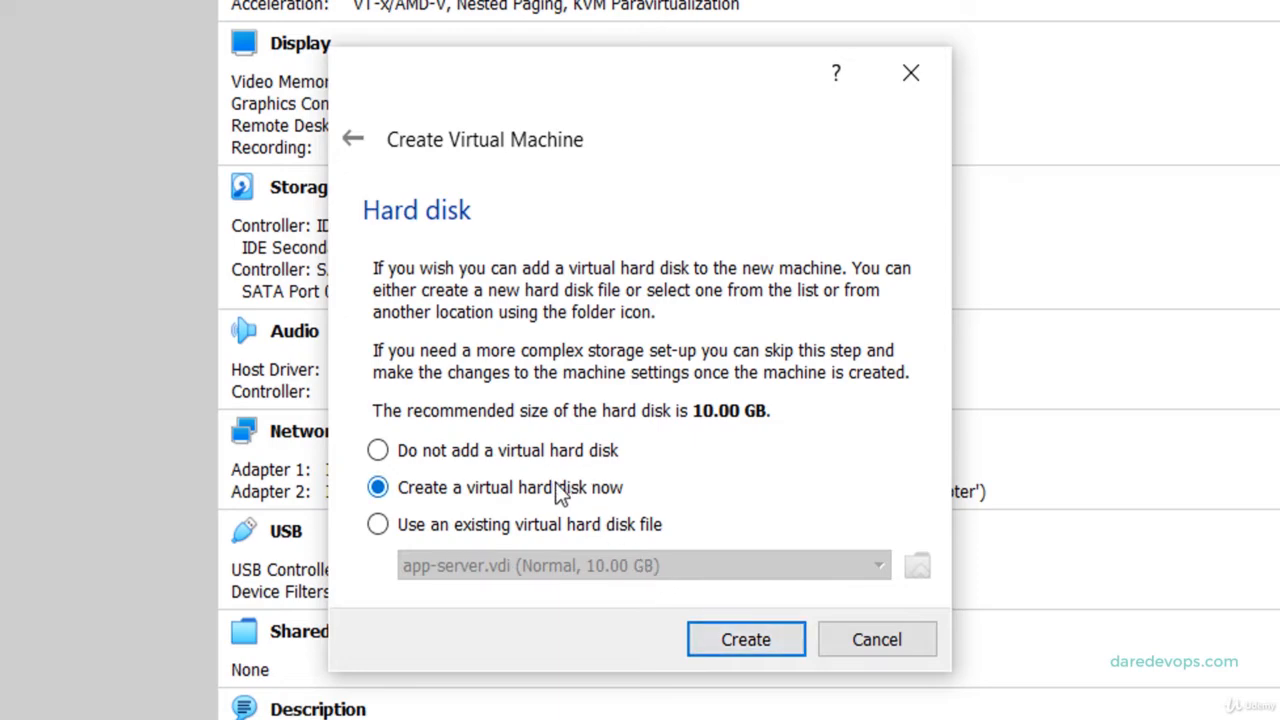
Create a fixed-size 10.00 GB VDI disk, Jane-Desktop.vdi, for the machine.
{"action": "left_click", "coordinate": [751, 640]}
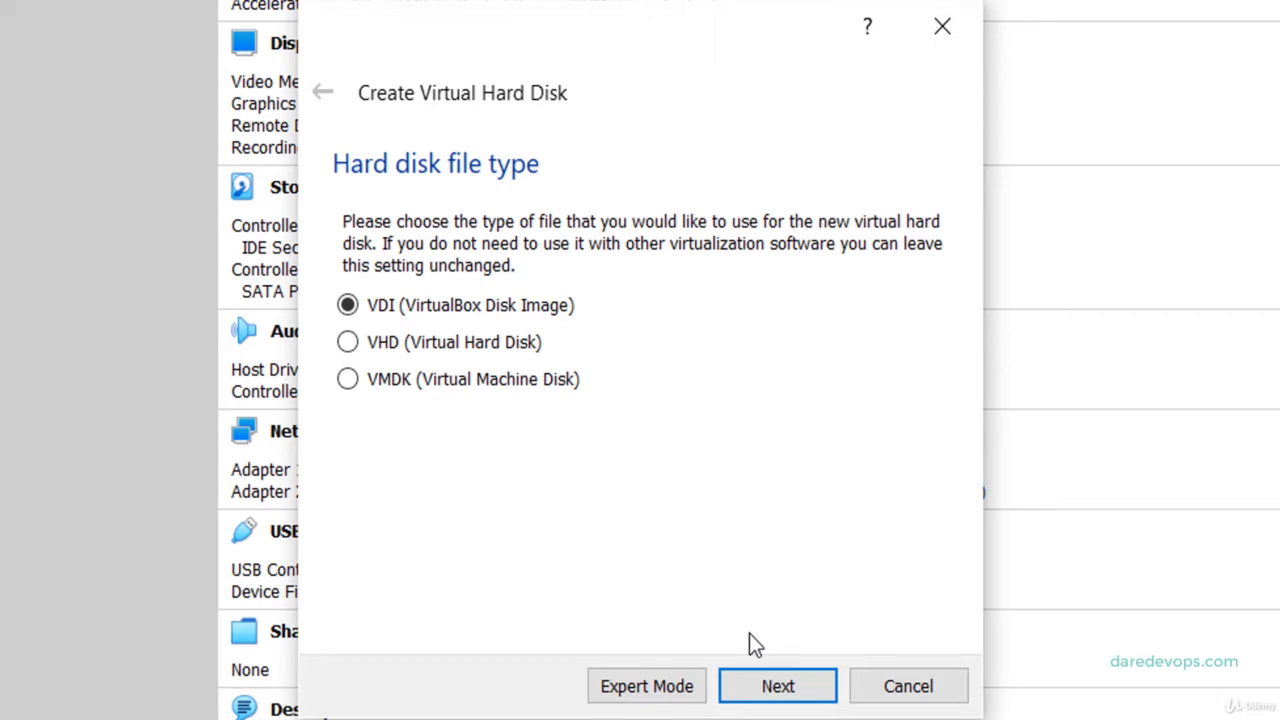
{"action": "left_click", "coordinate": [770, 694]}
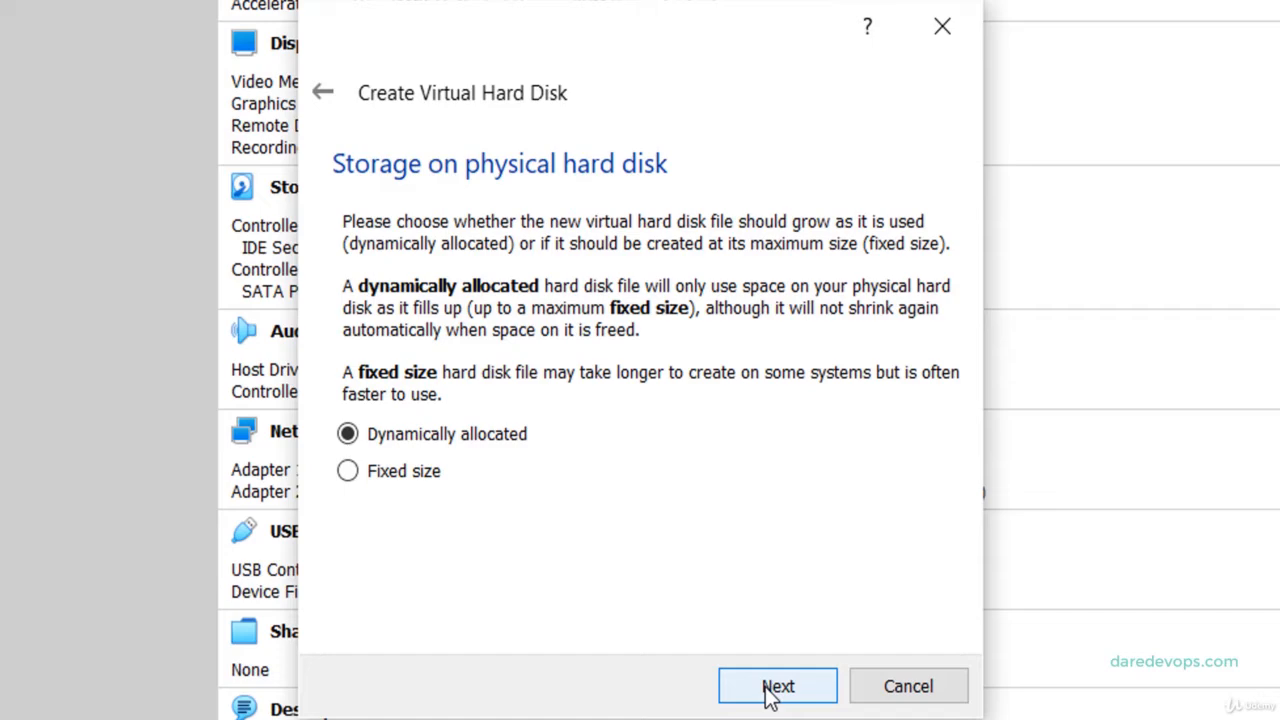
{"action": "left_click", "coordinate": [347, 471]}
{"action": "left_click", "coordinate": [773, 690]}
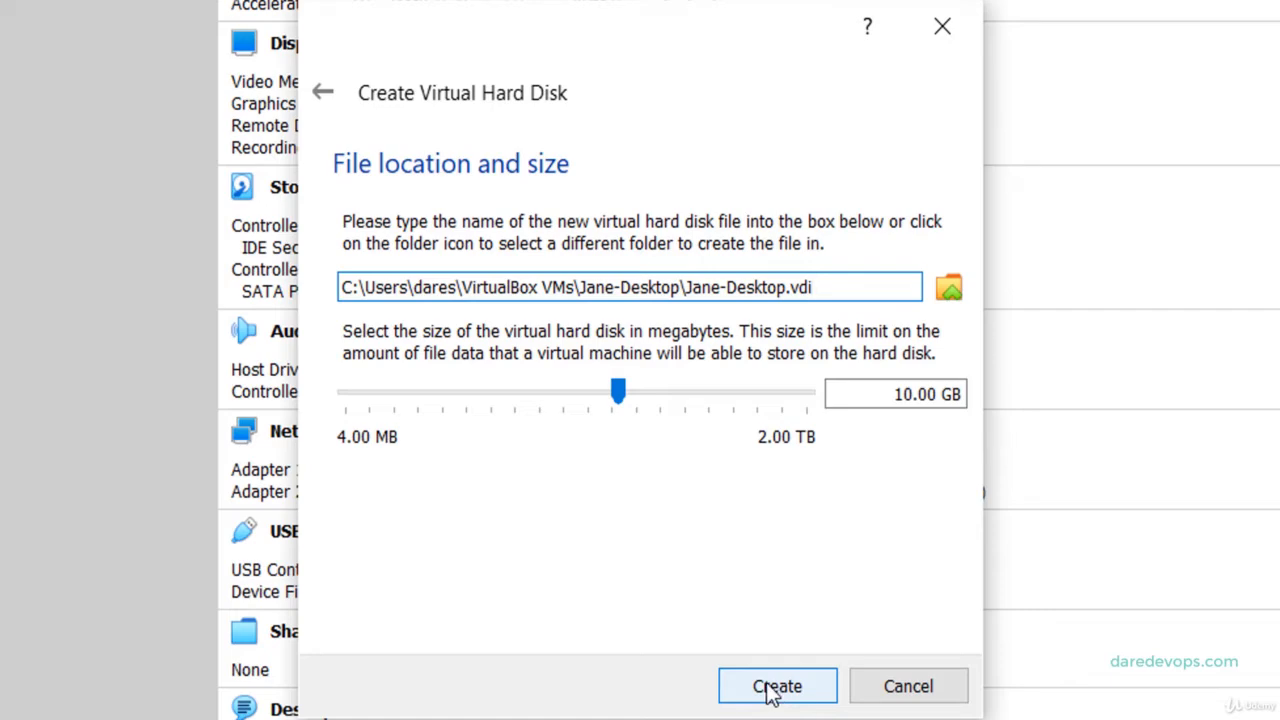
{"action": "left_click", "coordinate": [770, 690]}
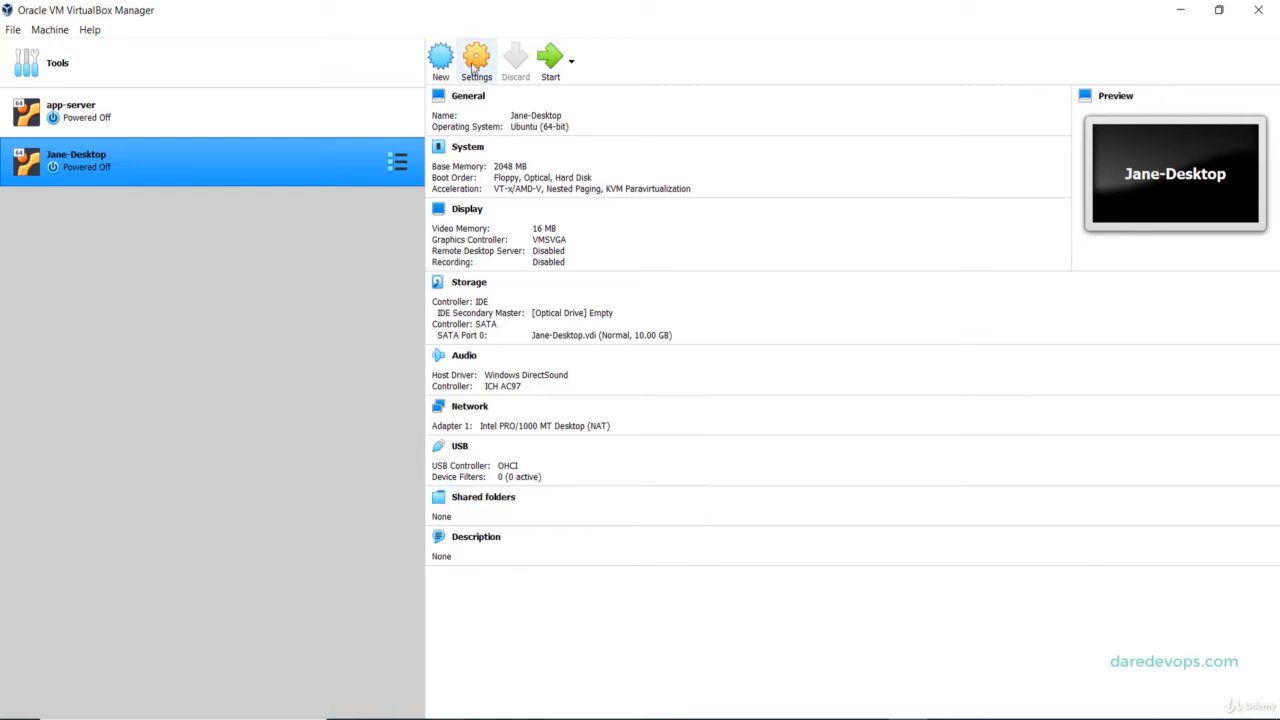
Load ubuntu-20.04.1-desktop-amd64.iso into Jane-Desktop's empty optical drive, then view the Network page.
{"action": "left_click", "coordinate": [471, 68]}
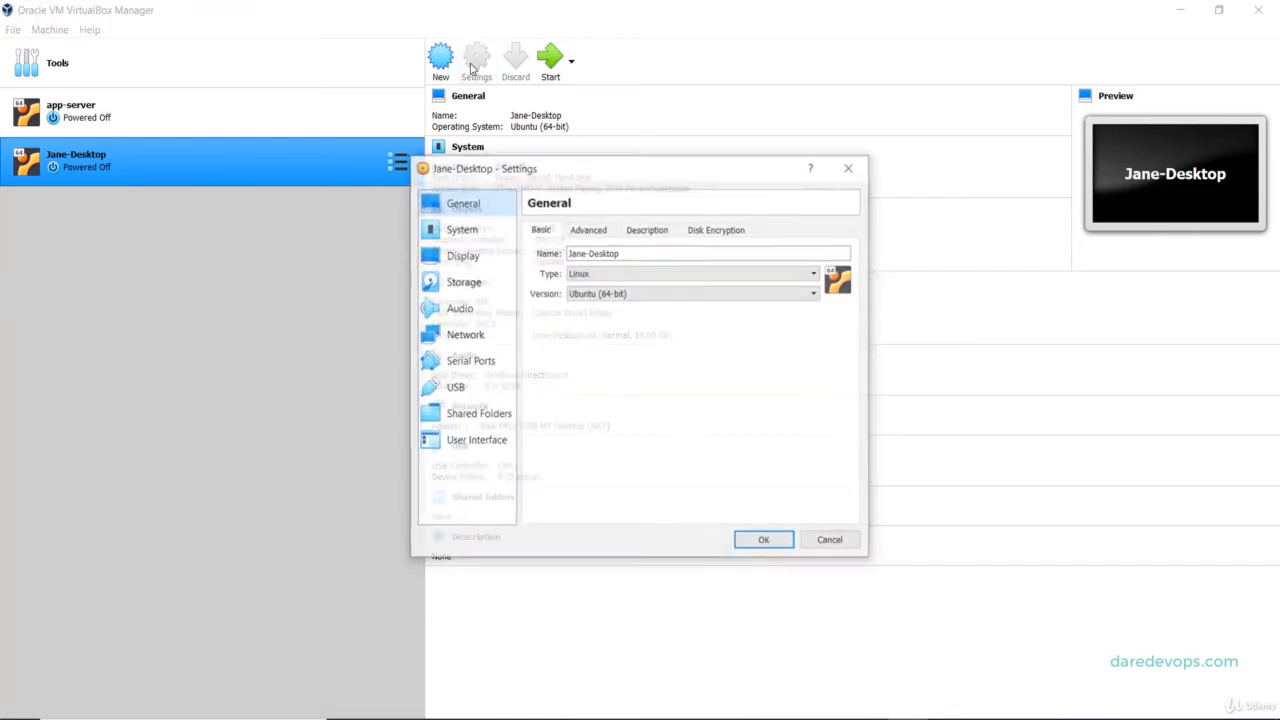
{"action": "left_click", "coordinate": [457, 282]}
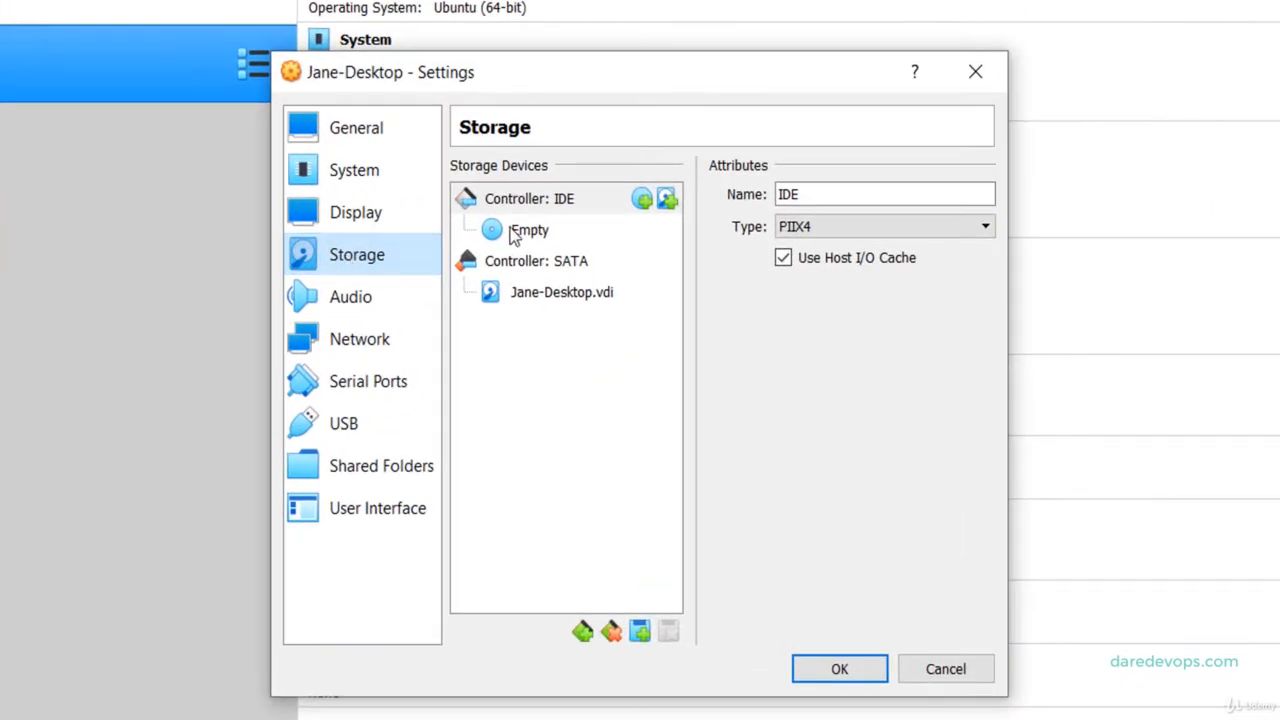
{"action": "left_click", "coordinate": [521, 236]}
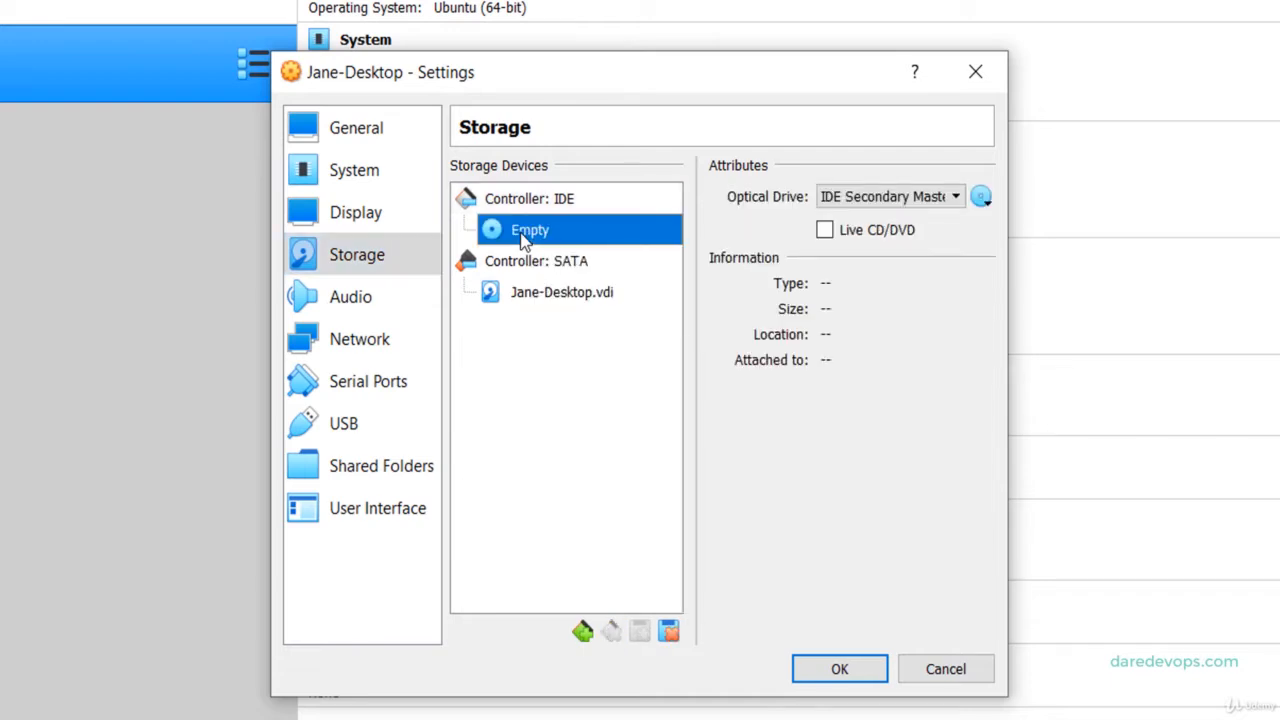
{"action": "left_click", "coordinate": [981, 197]}
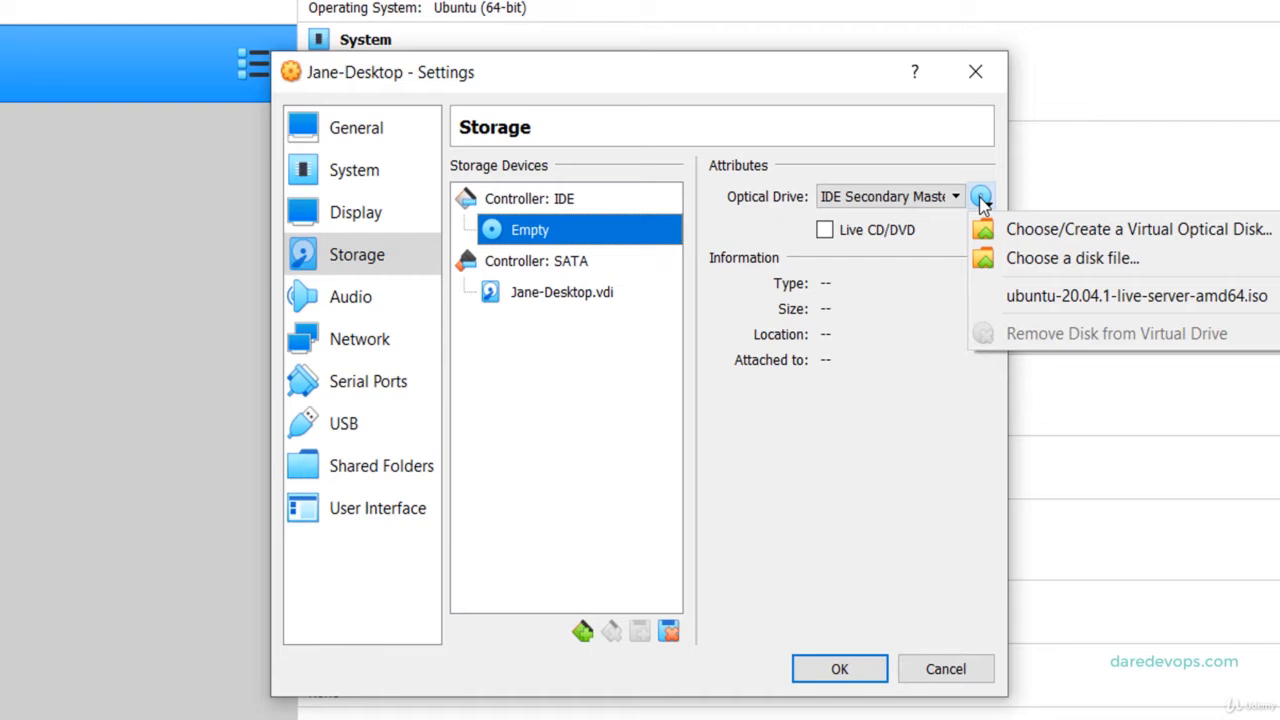
{"action": "left_click", "coordinate": [1072, 258]}
{"action": "left_click", "coordinate": [615, 330]}
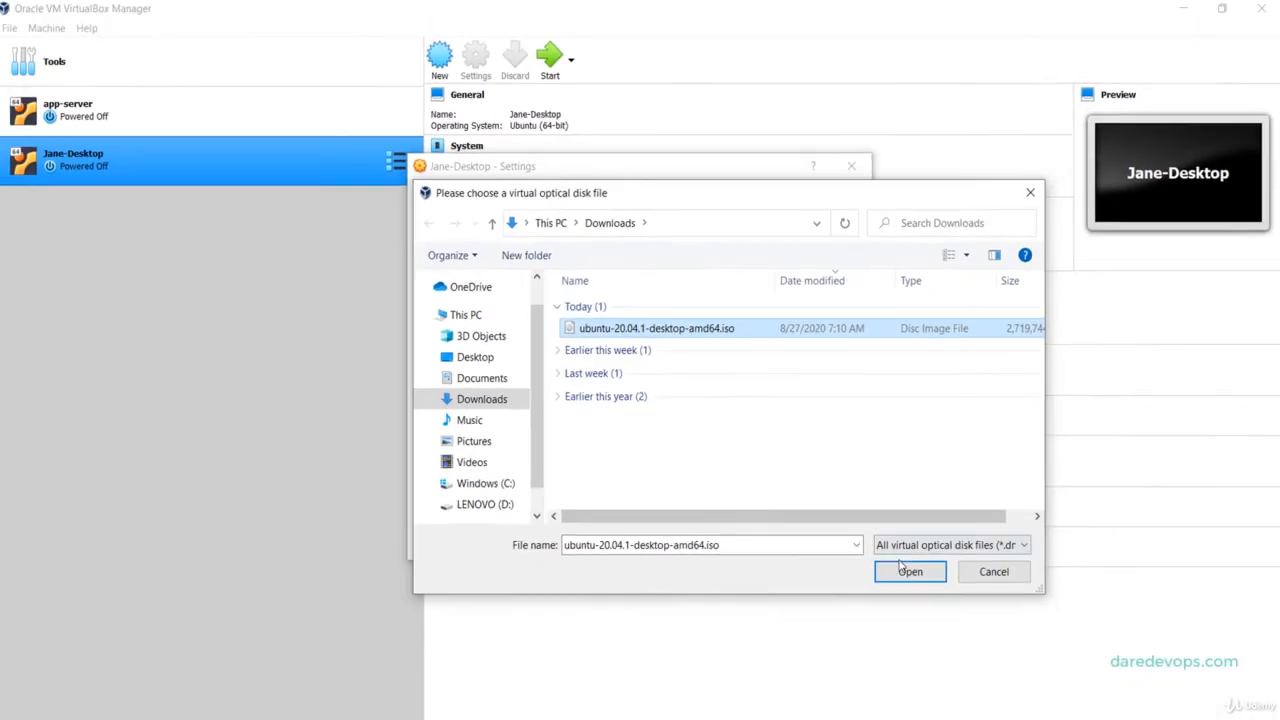
{"action": "left_click", "coordinate": [906, 578]}
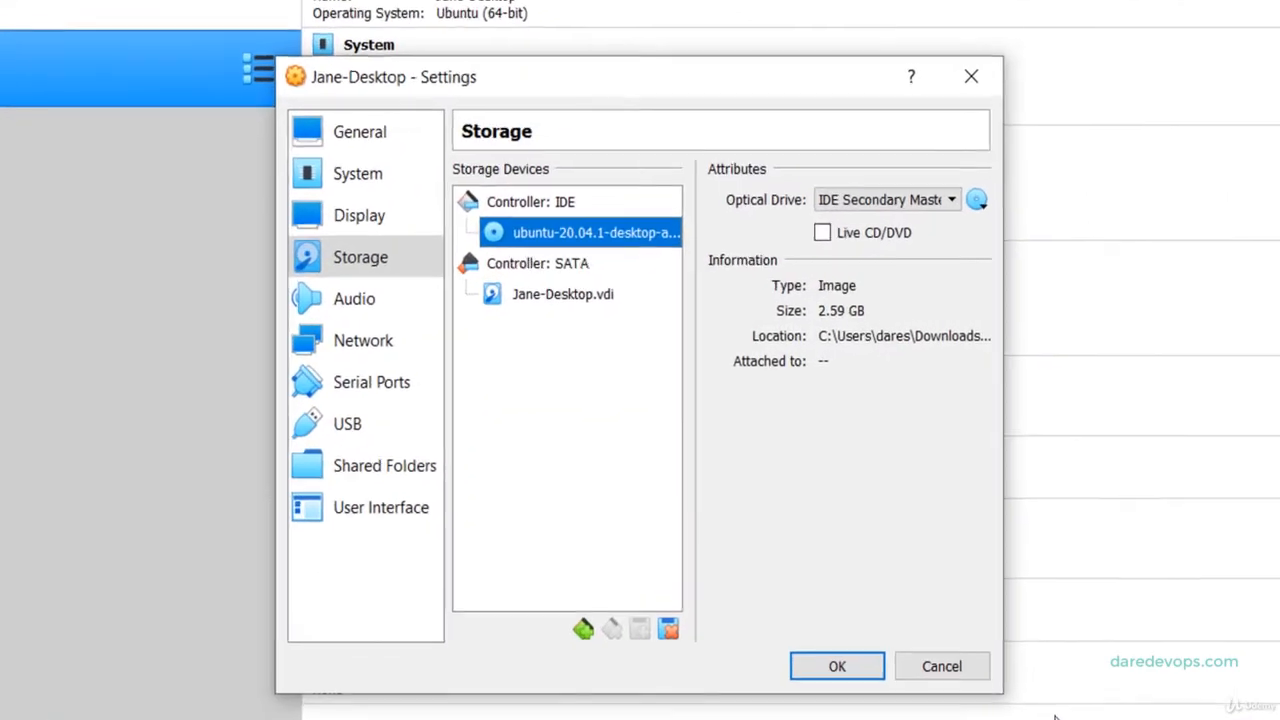
{"action": "left_click", "coordinate": [347, 345]}
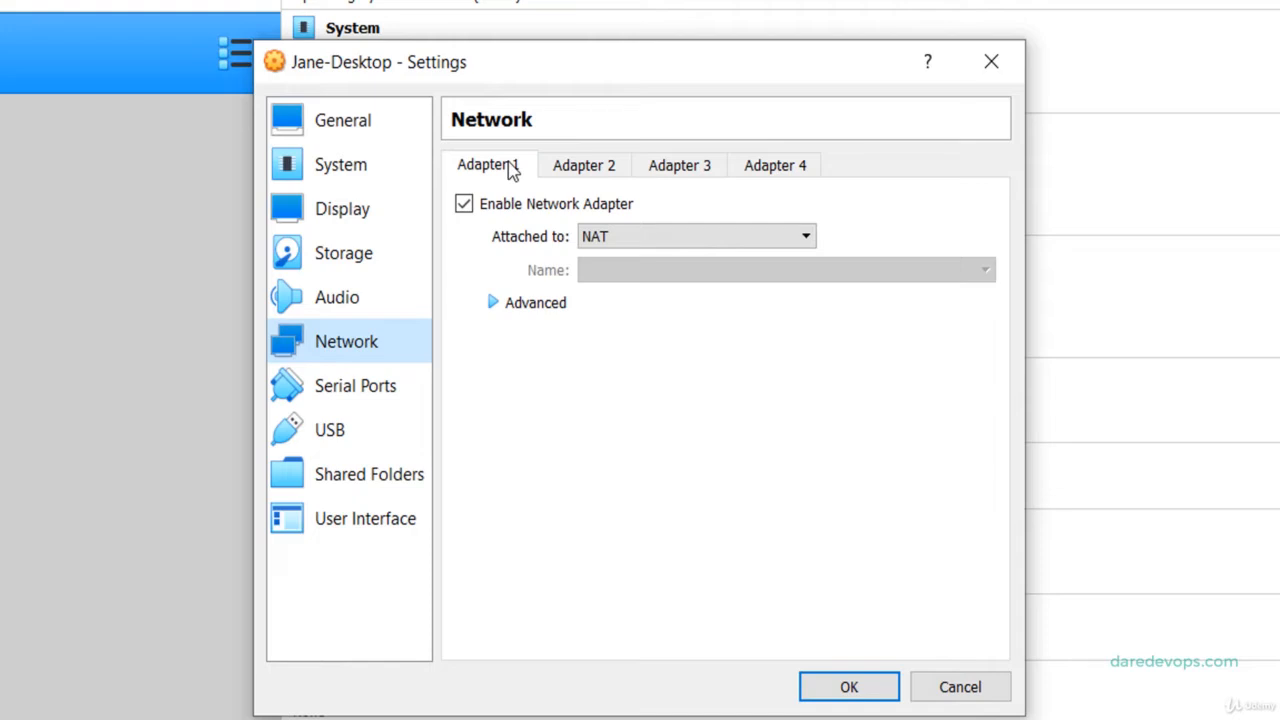
Enable Adapter 2 attached to Host-only Adapter and save Jane-Desktop's settings.
{"action": "left_click", "coordinate": [588, 170]}
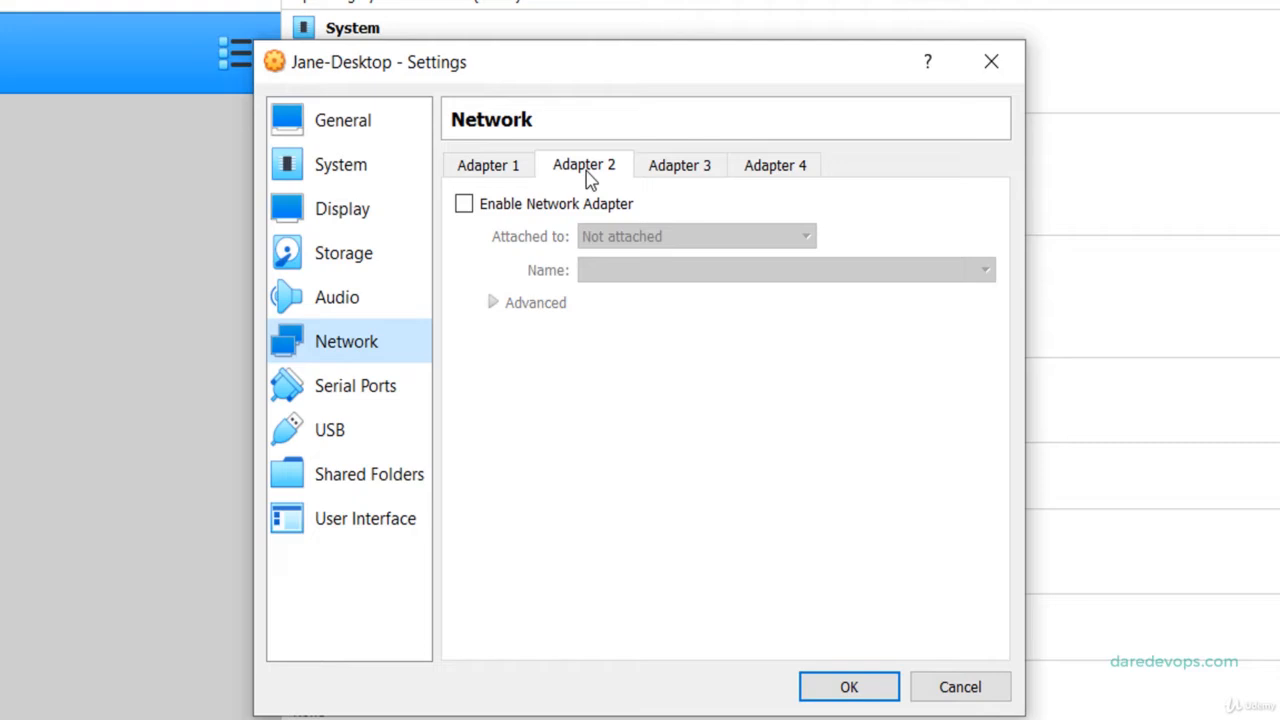
{"action": "left_click", "coordinate": [464, 205]}
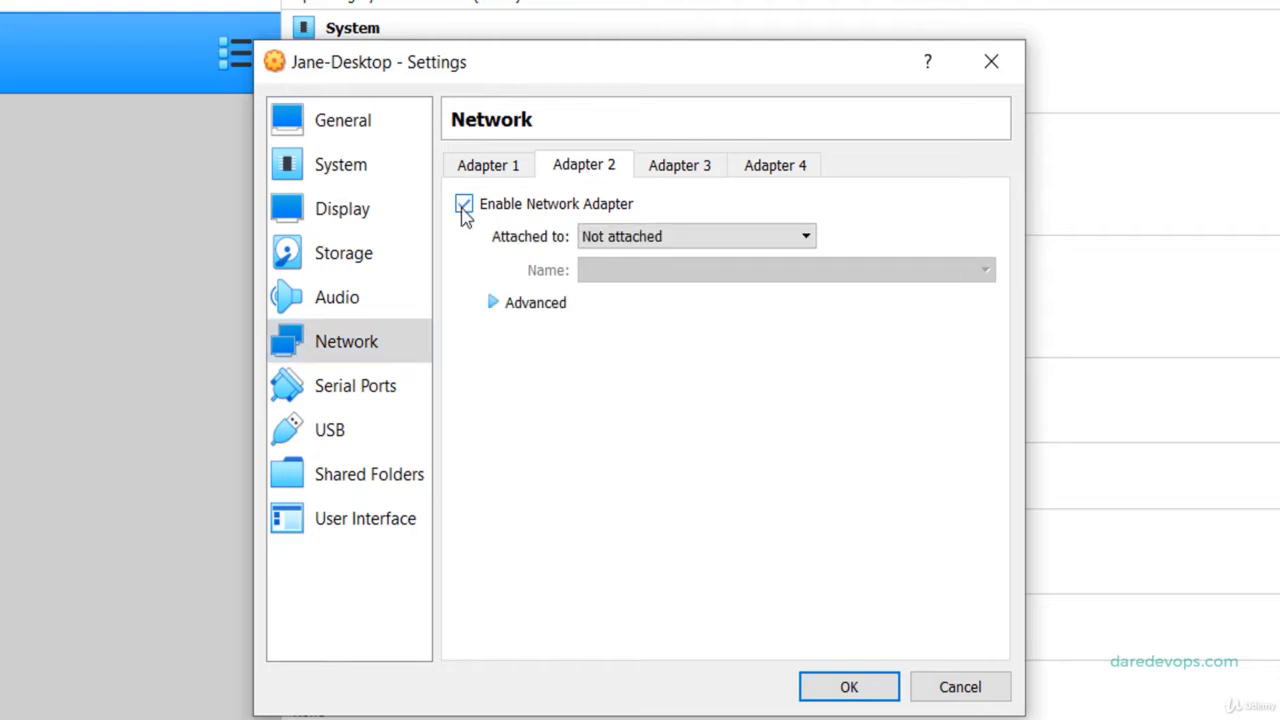
{"action": "left_click", "coordinate": [610, 237]}
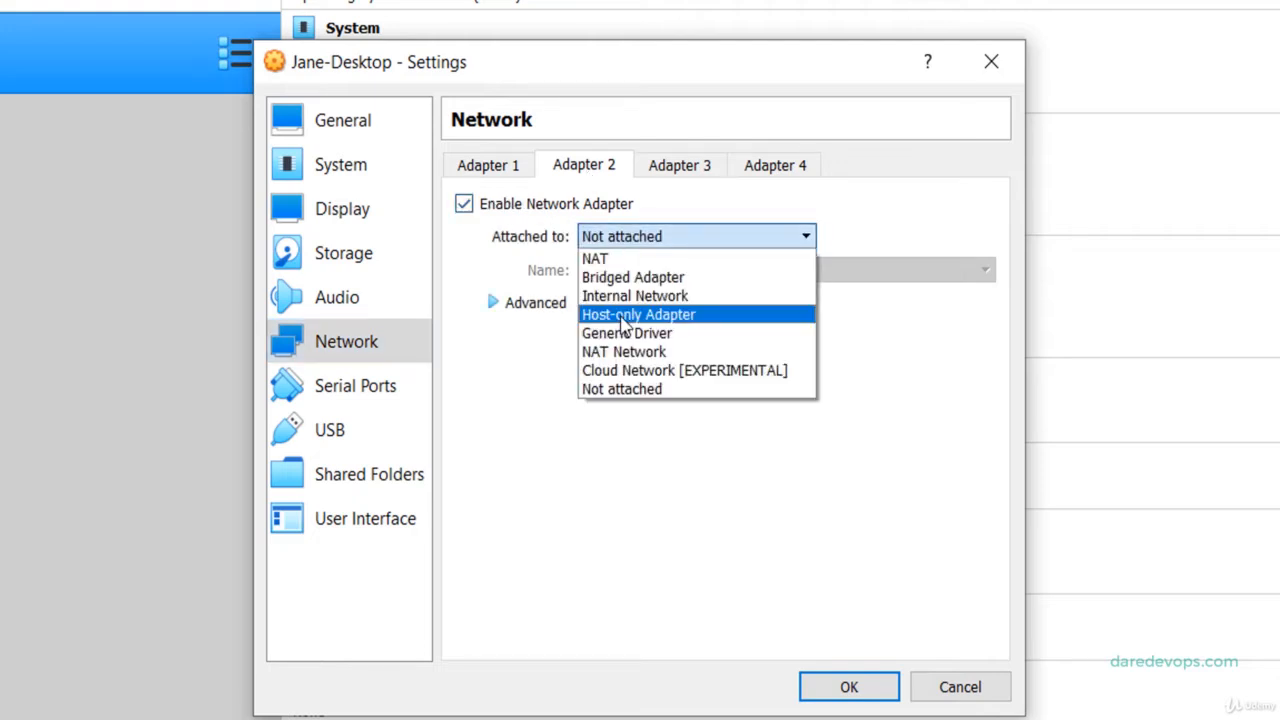
{"action": "left_click", "coordinate": [624, 316]}
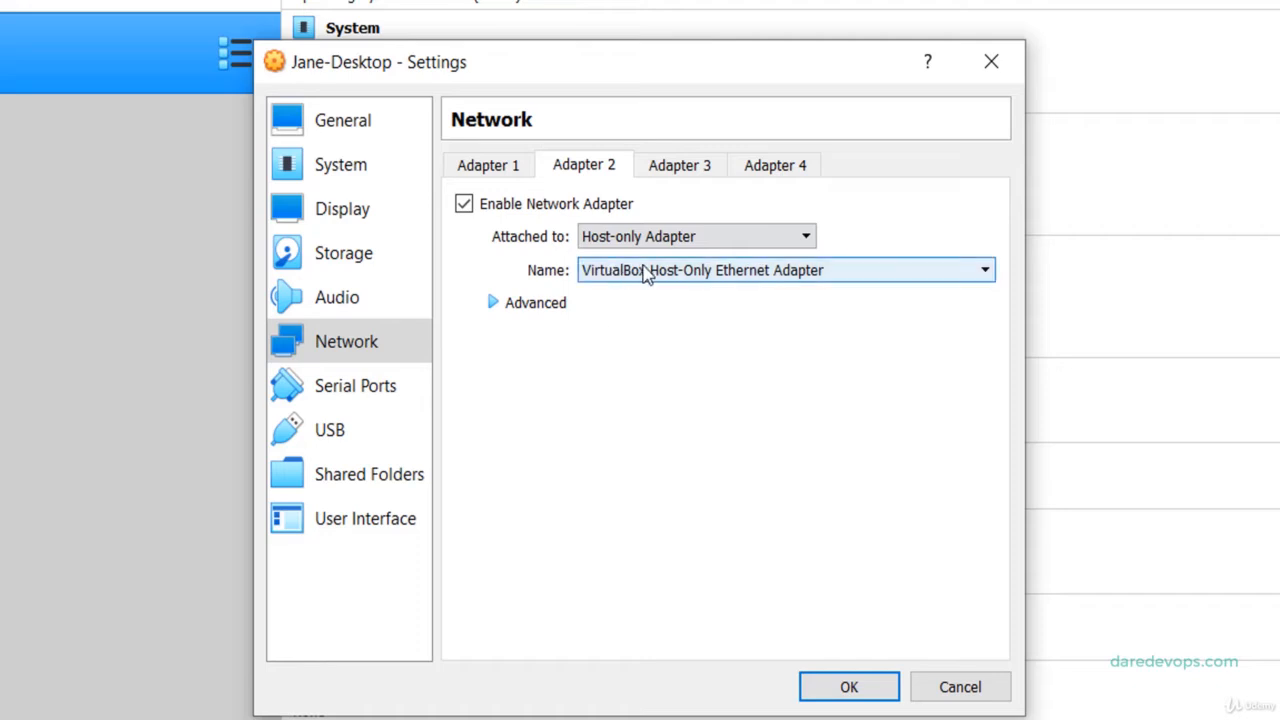
{"action": "left_click", "coordinate": [846, 689]}
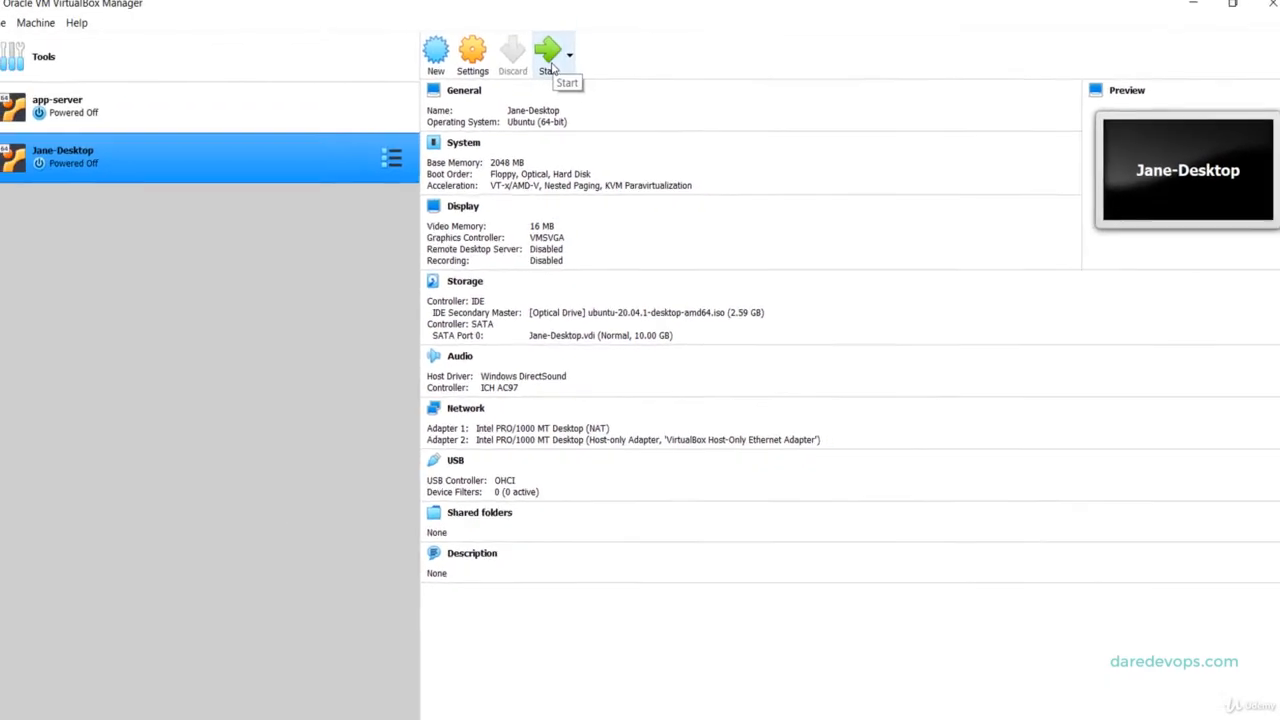
Start Jane-Desktop with ubuntu-20.04.1-desktop-amd64.iso as the start-up disk.
{"action": "left_click", "coordinate": [552, 62]}
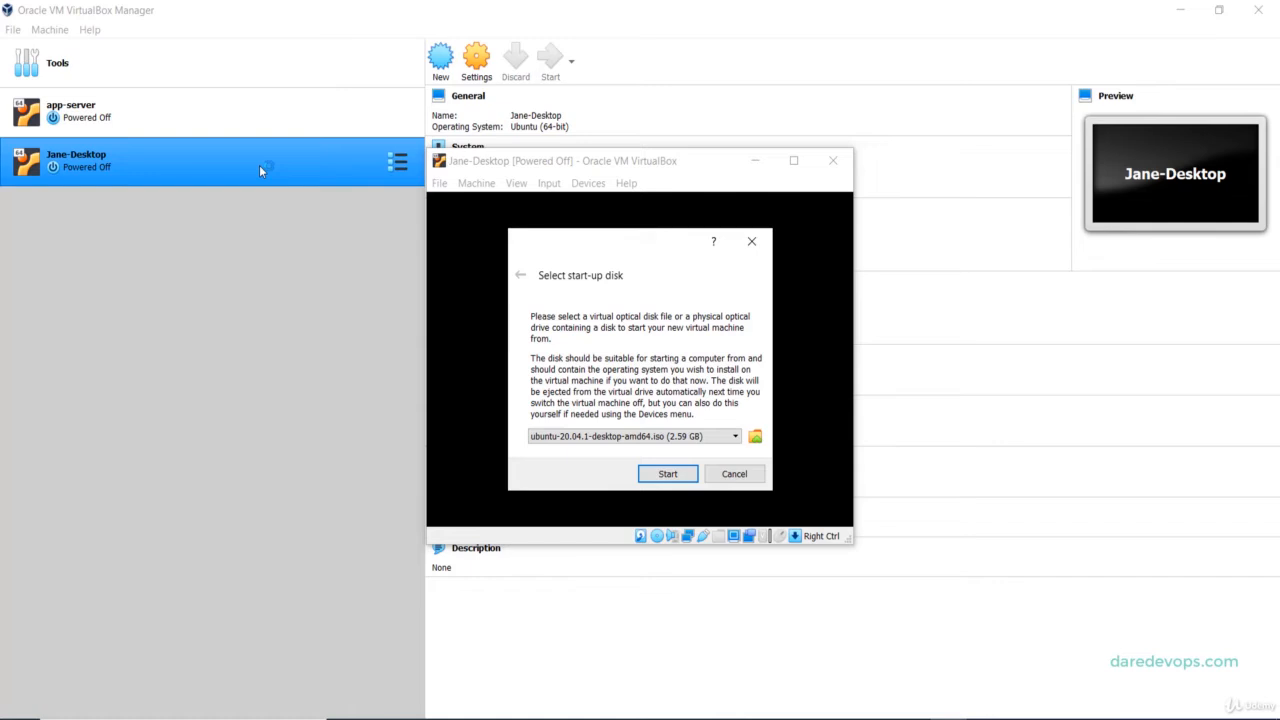
{"action": "left_click", "coordinate": [652, 437]}
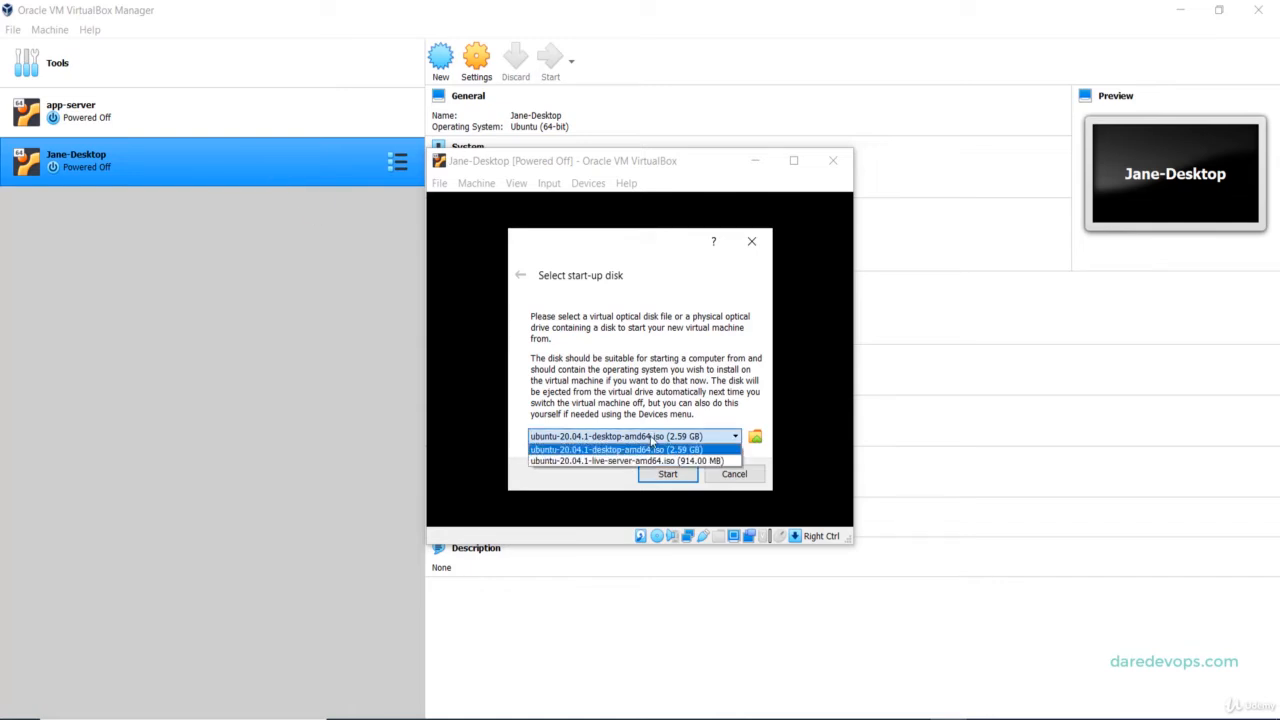
{"action": "left_click", "coordinate": [654, 450]}
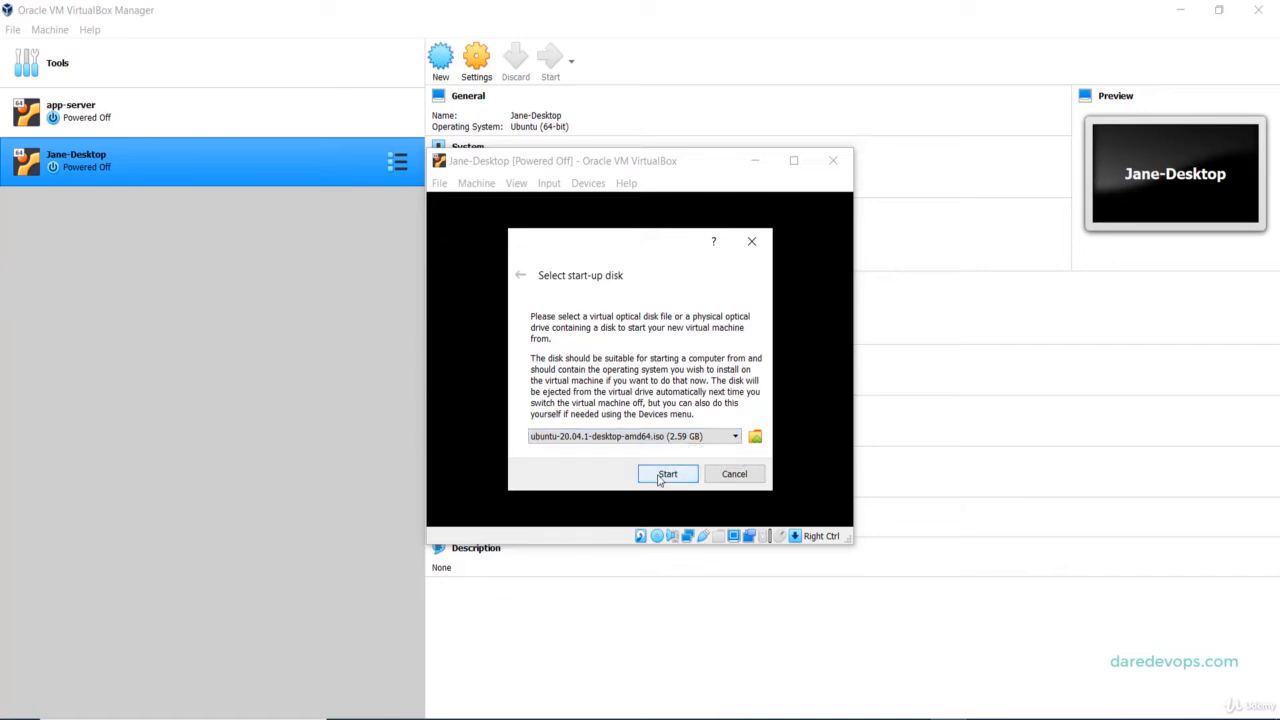
{"action": "left_click", "coordinate": [666, 474]}
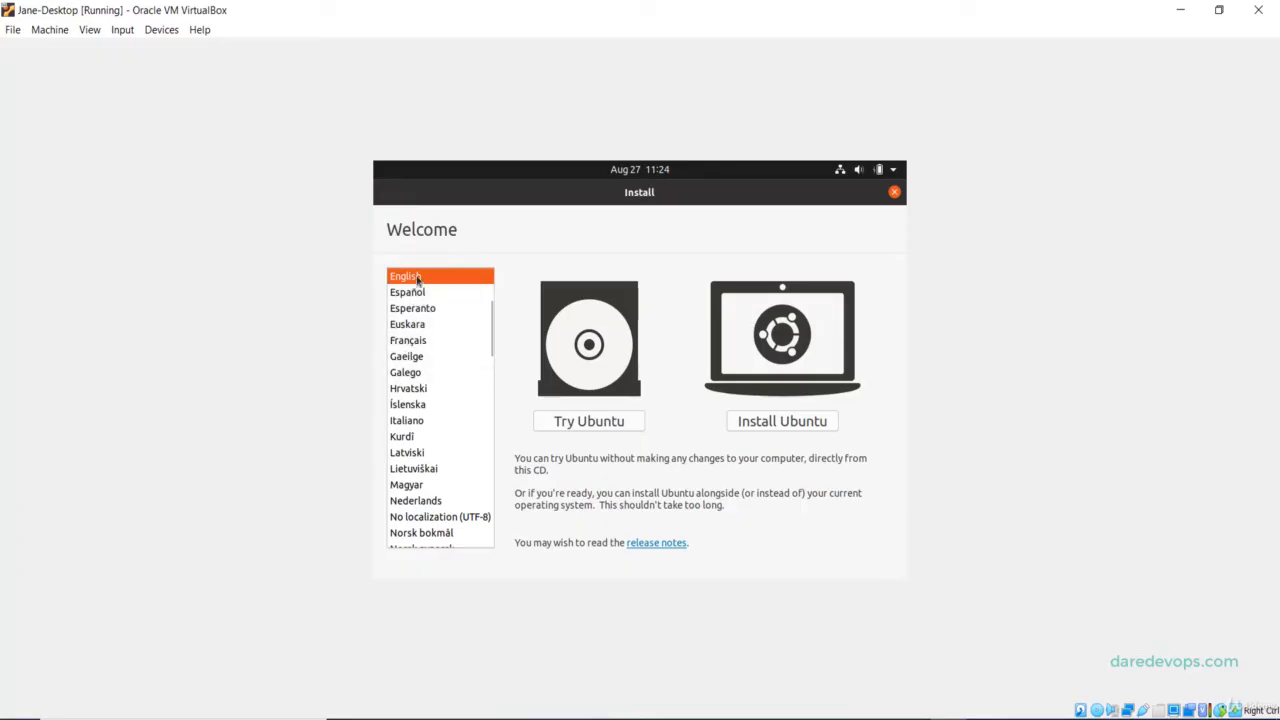
Choose Install Ubuntu, English (US) keyboard, Minimal installation and Erase disk, then Install Now.
{"action": "left_click", "coordinate": [776, 424]}
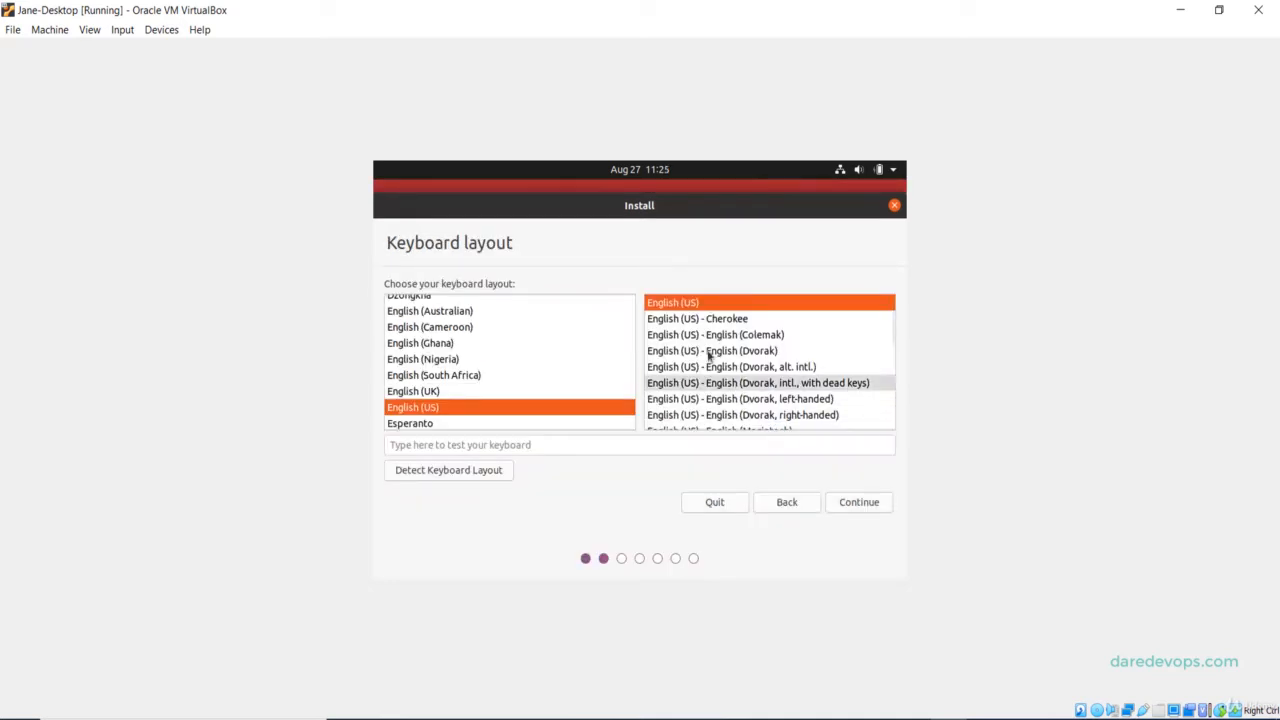
{"action": "left_click", "coordinate": [859, 502]}
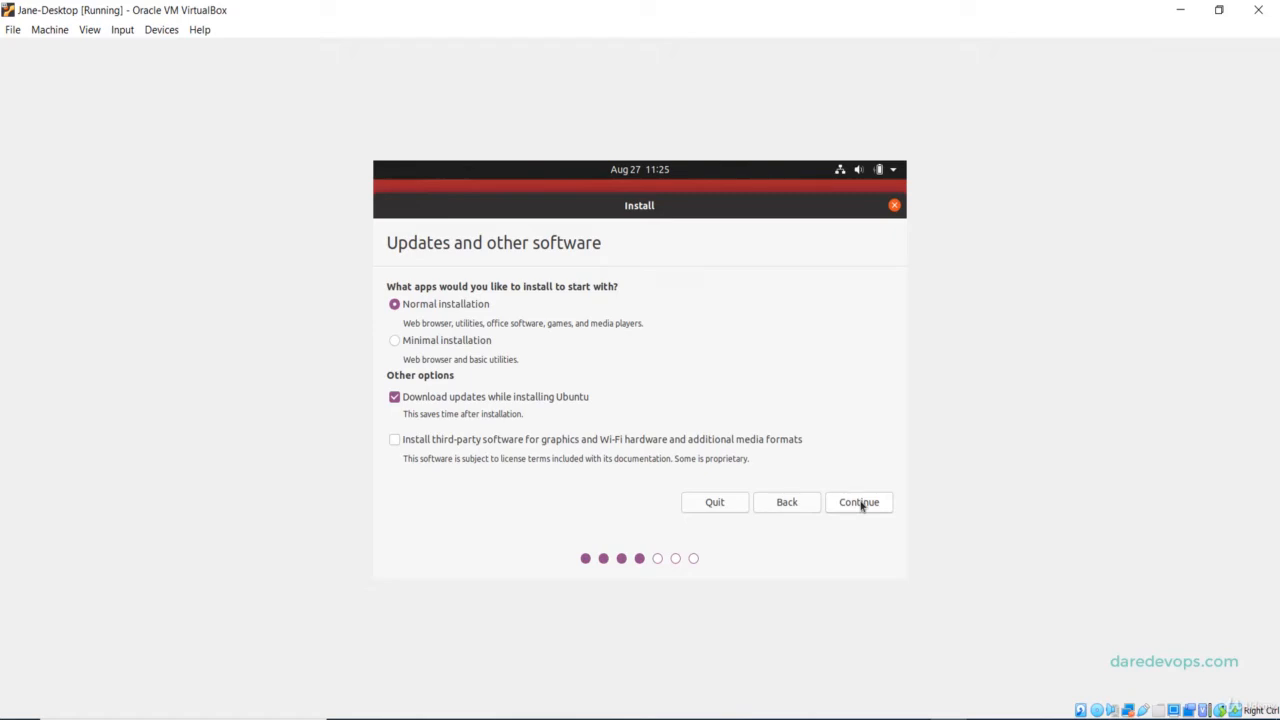
{"action": "left_click", "coordinate": [394, 341]}
{"action": "left_click", "coordinate": [862, 503]}
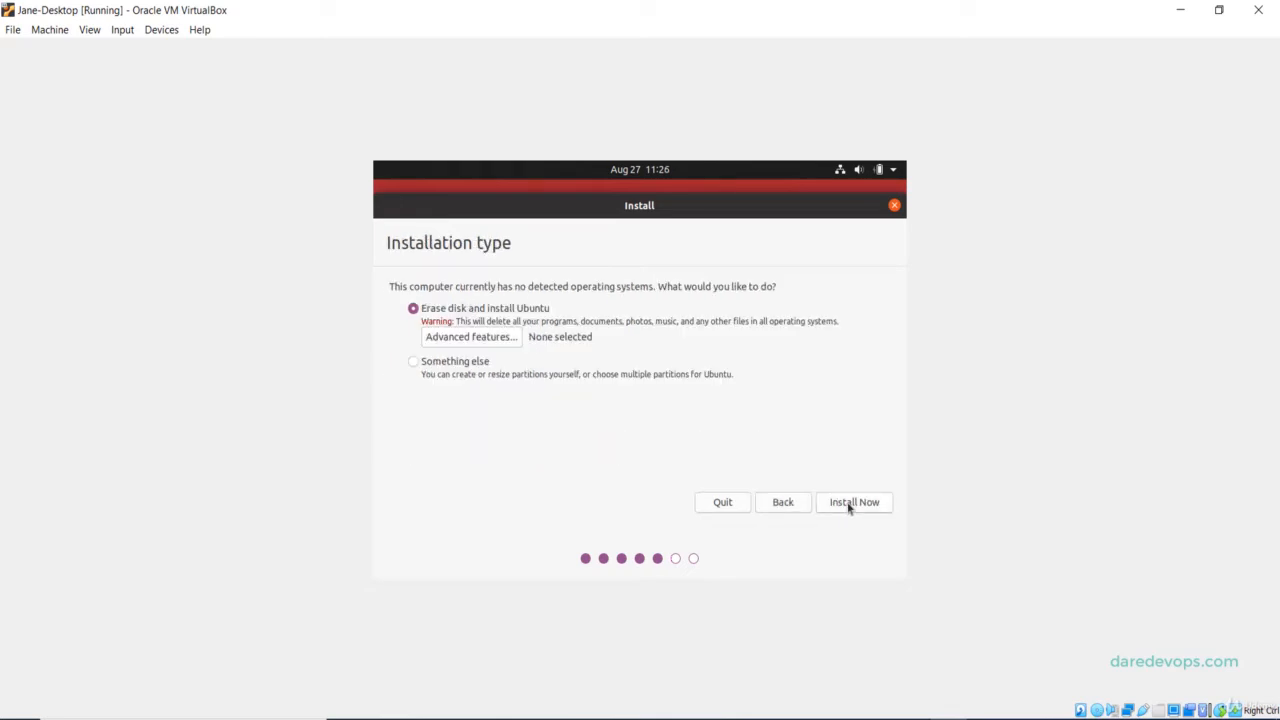
{"action": "left_click", "coordinate": [849, 505]}
Confirm writing the disk changes and set the location to Toronto.
{"action": "left_click", "coordinate": [867, 464]}
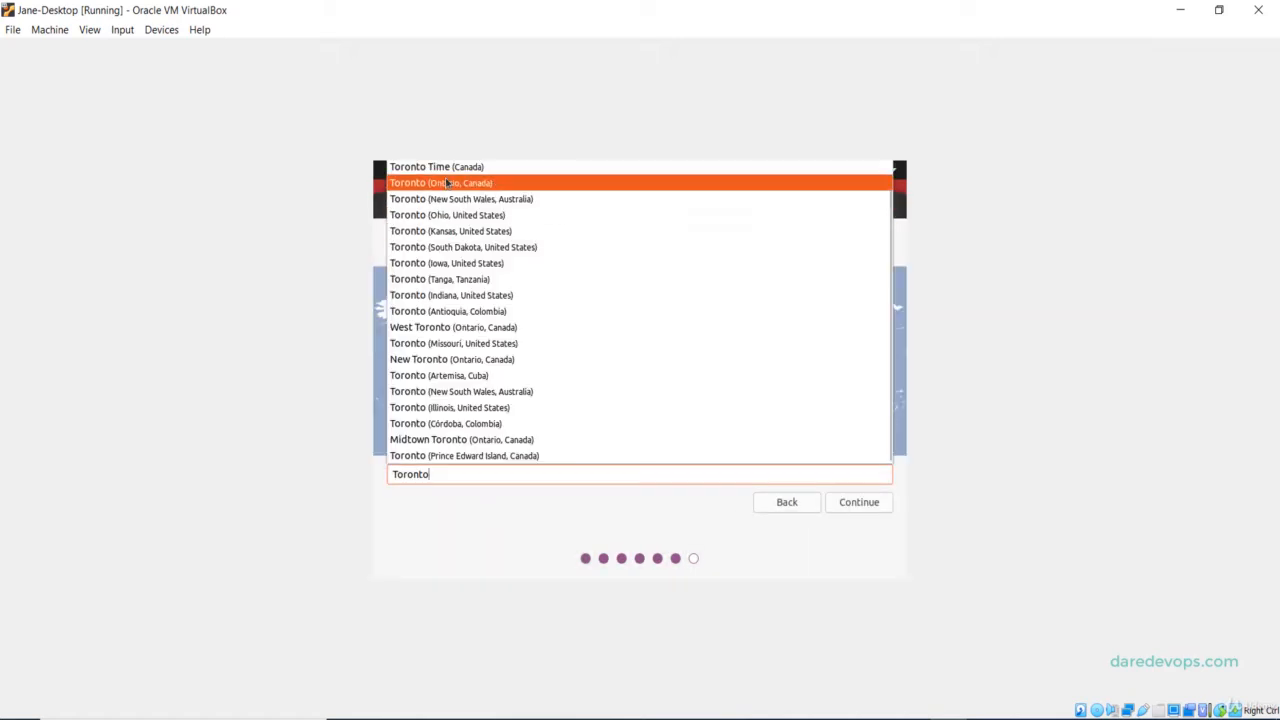
{"action": "left_click", "coordinate": [446, 183]}
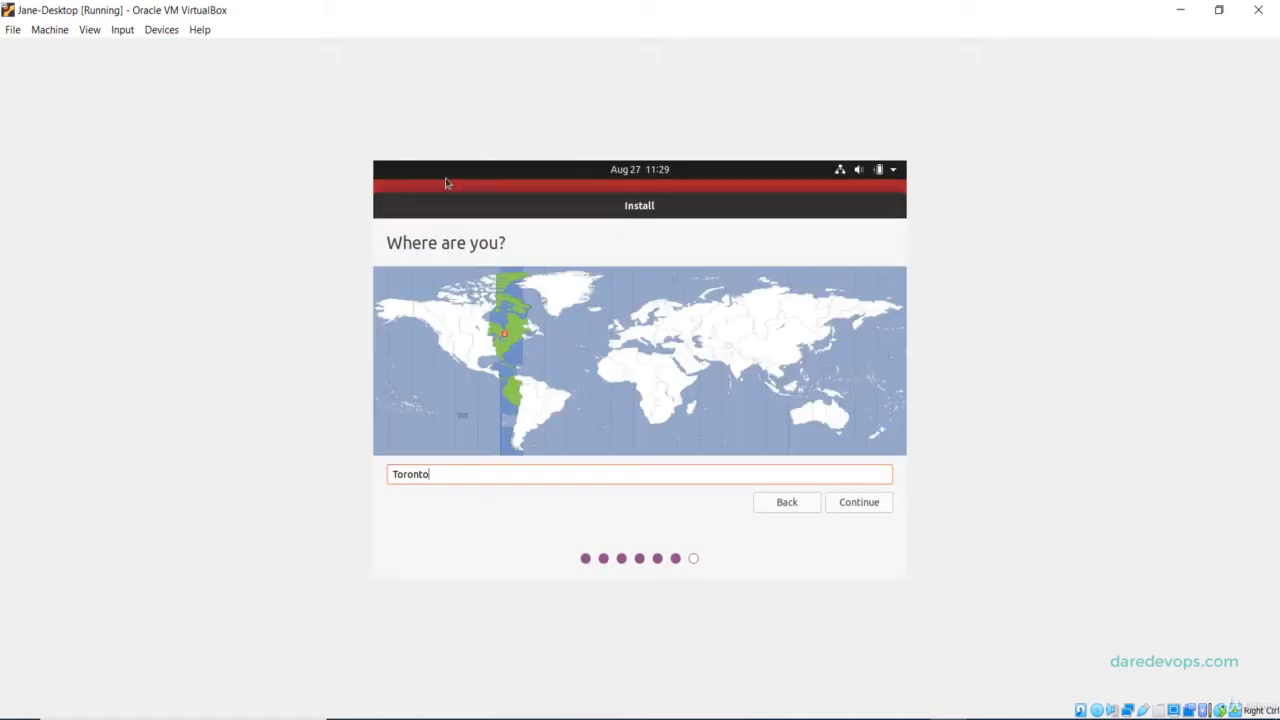
{"action": "left_click", "coordinate": [857, 502]}
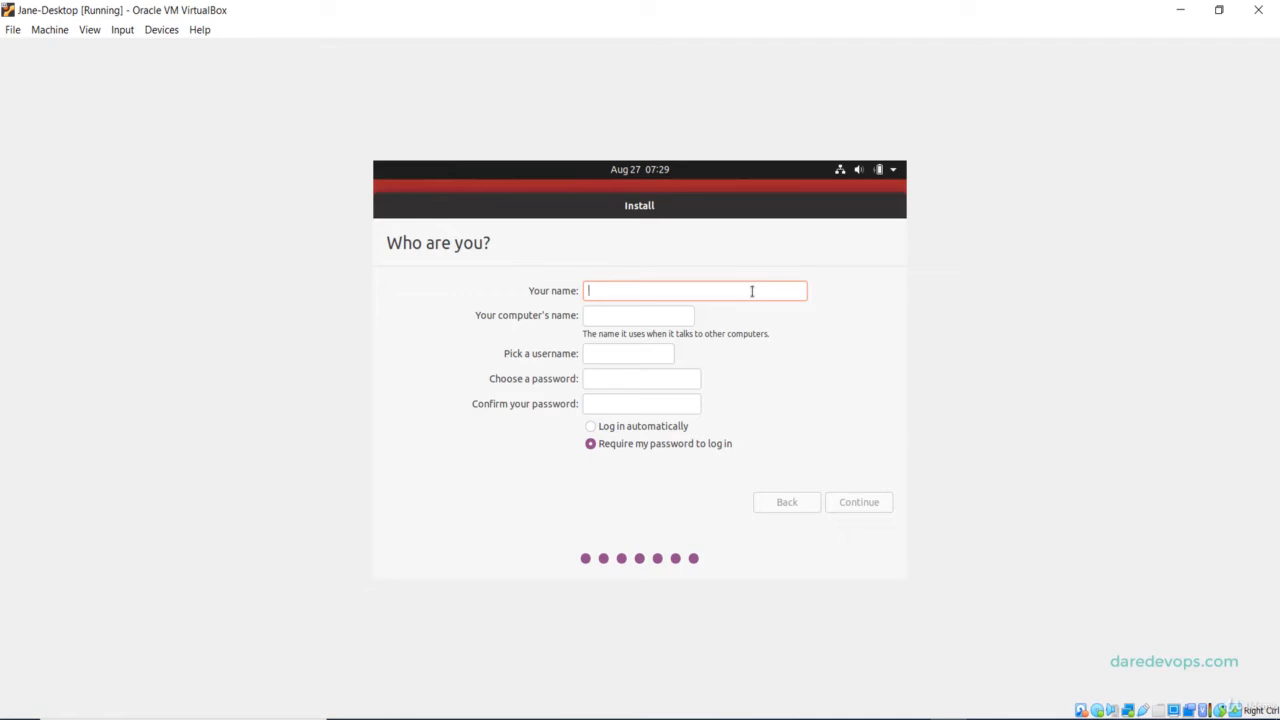
Enter the user's full name and computer name, enable automatic login, and continue installing.
{"action": "type", "text": "Jane Doe"}
{"action": "key", "text": "Tab"}
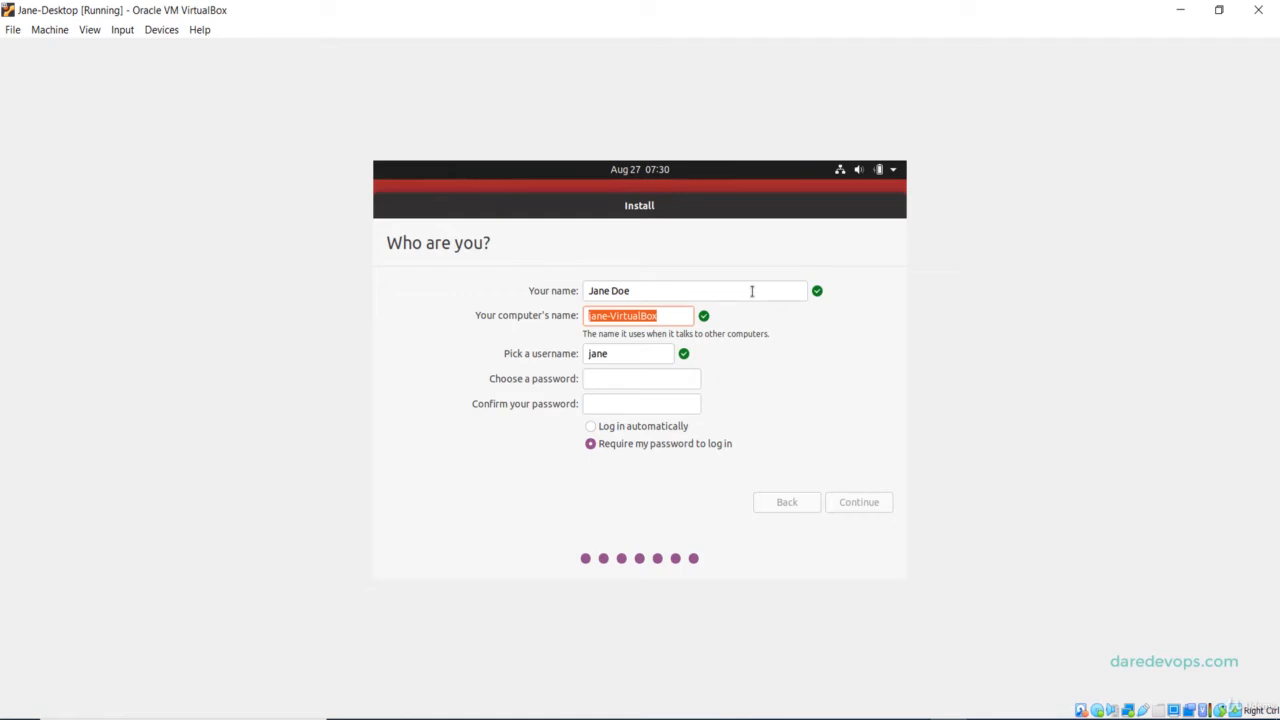
{"action": "type", "text": "ja"}
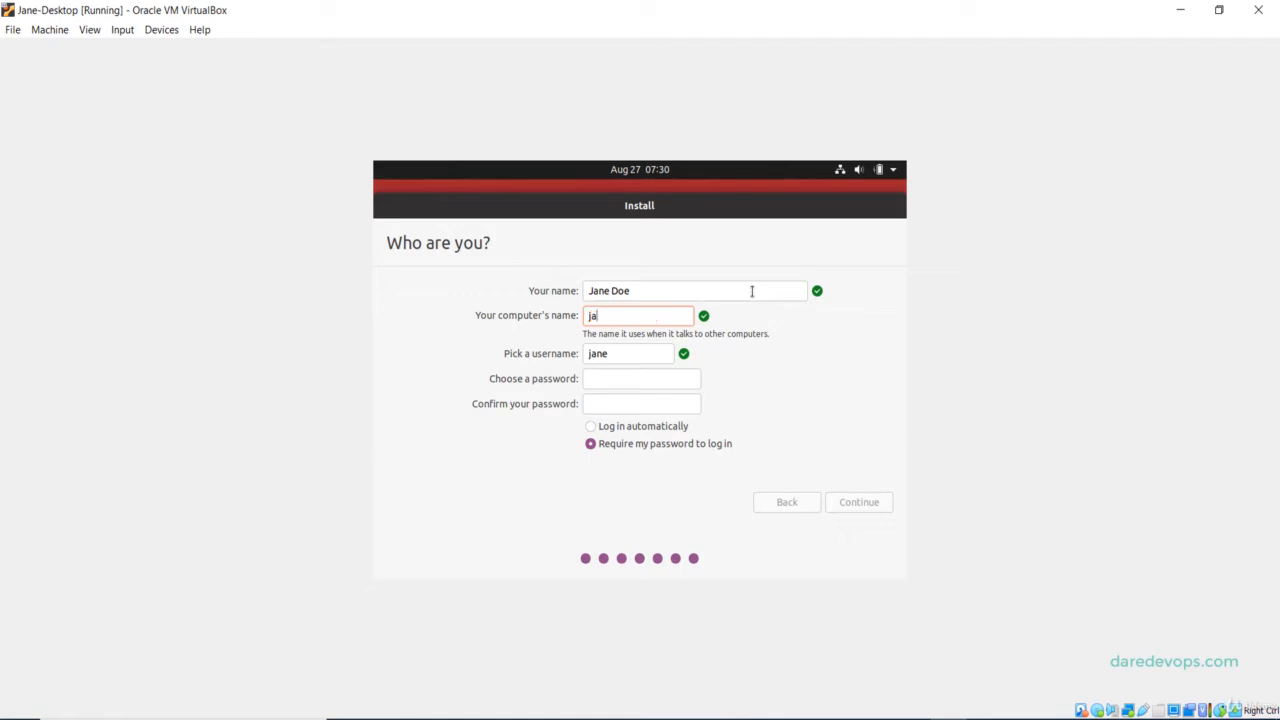
{"action": "type", "text": "ne-desktop"}
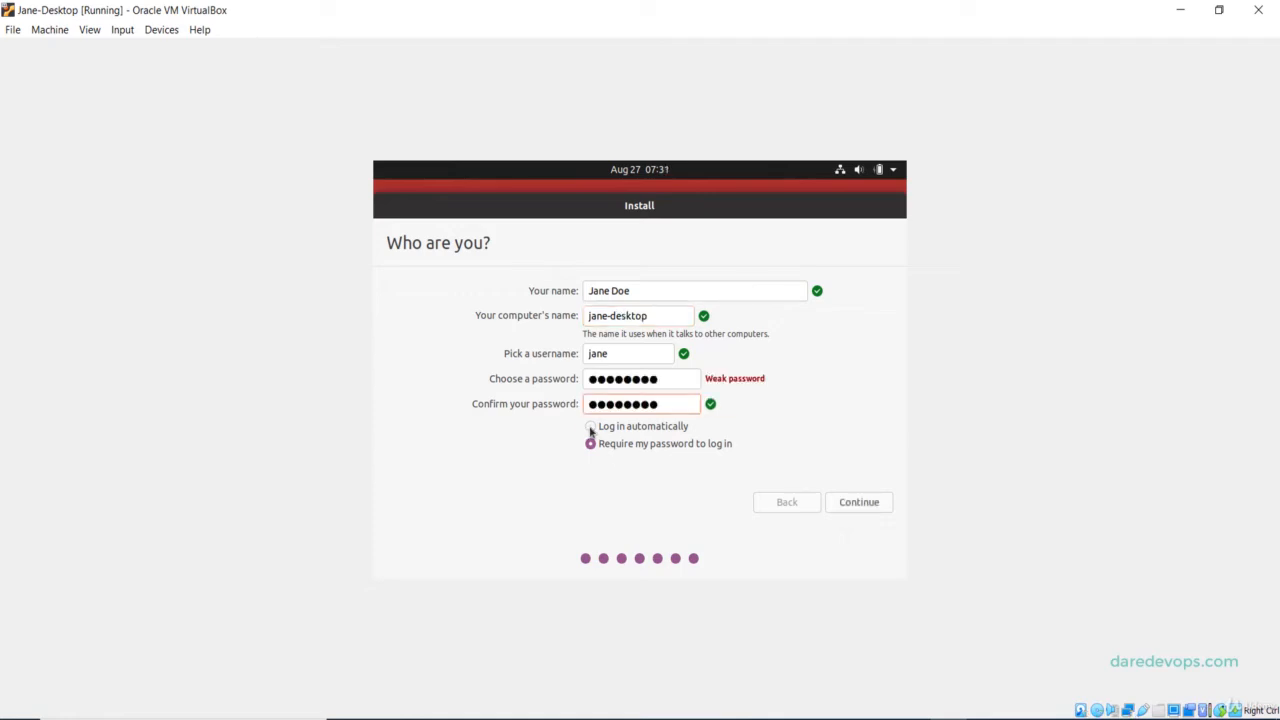
{"action": "left_click", "coordinate": [590, 427]}
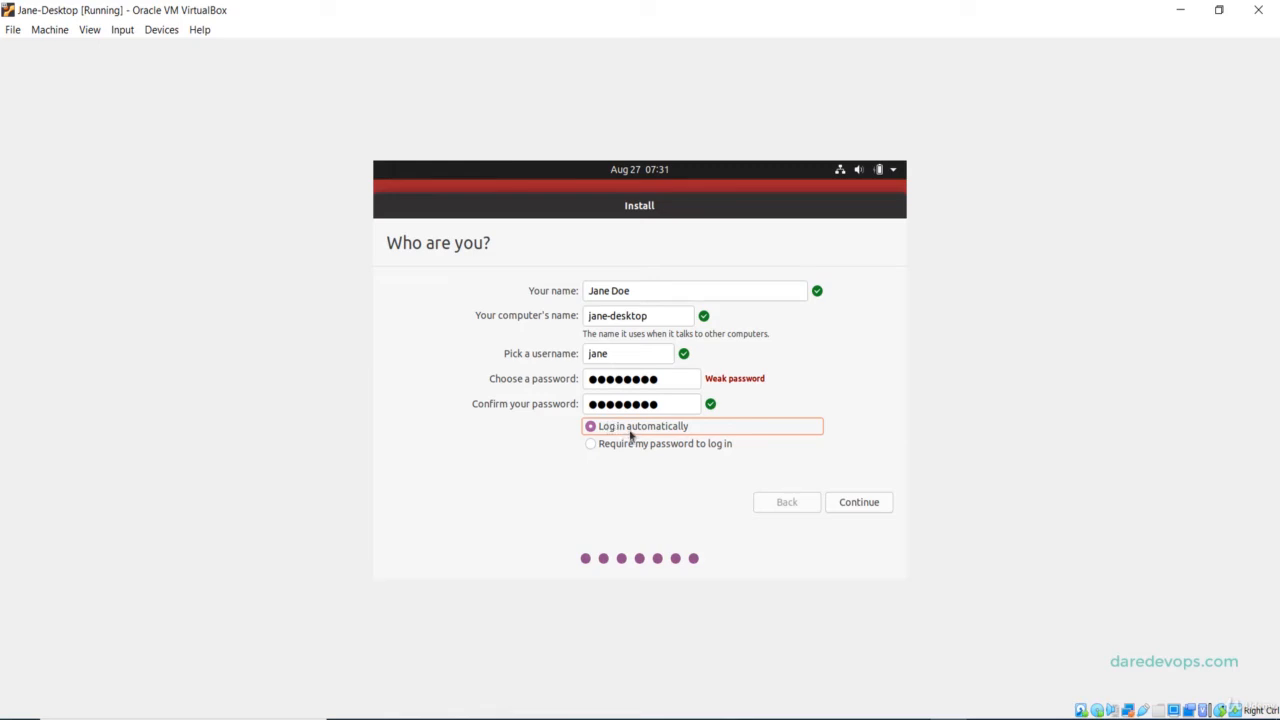
{"action": "left_click", "coordinate": [866, 510]}
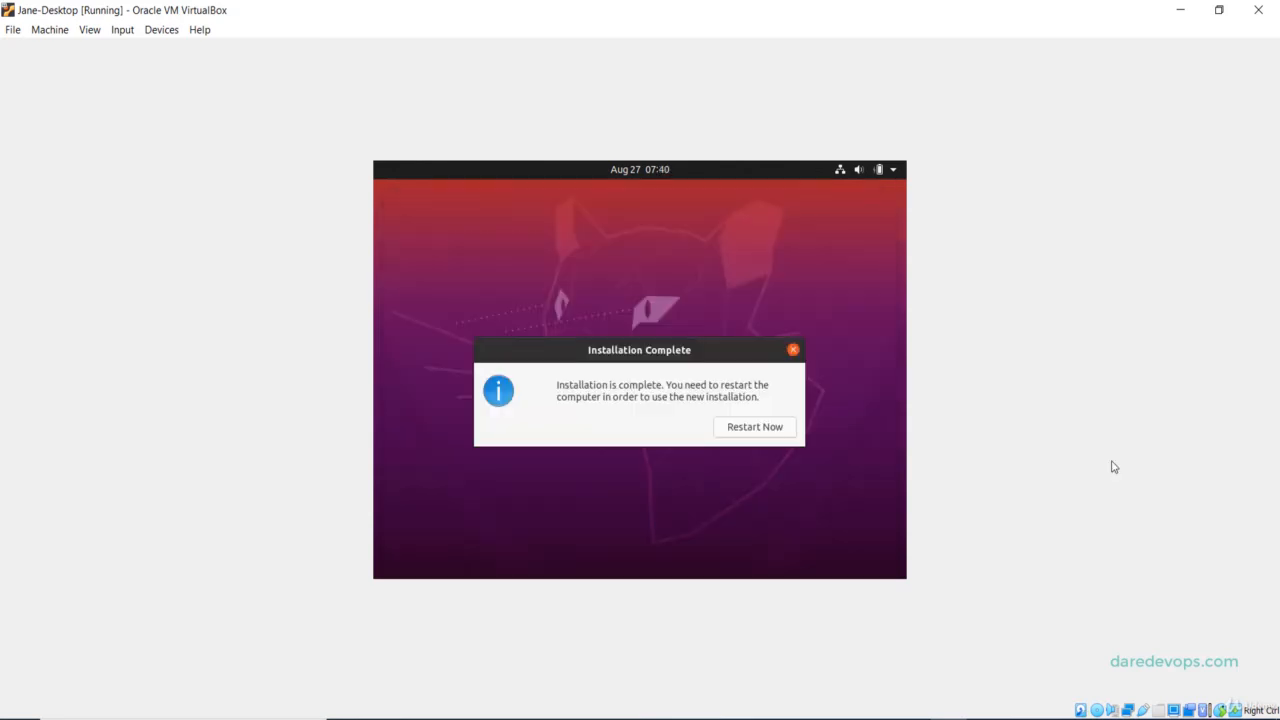
Restart the freshly installed Ubuntu past the remove-installation-medium prompt to reach the welcome screen.
{"action": "left_click", "coordinate": [755, 429]}
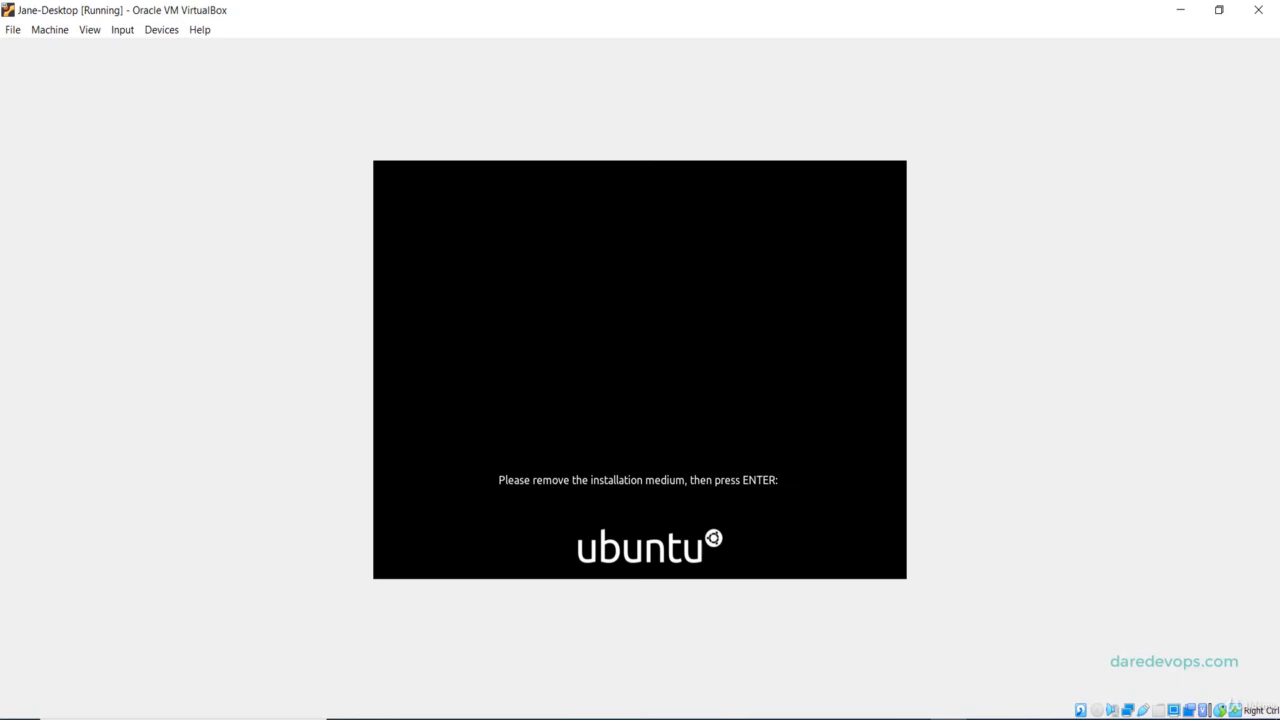
{"action": "key", "text": "Return"}
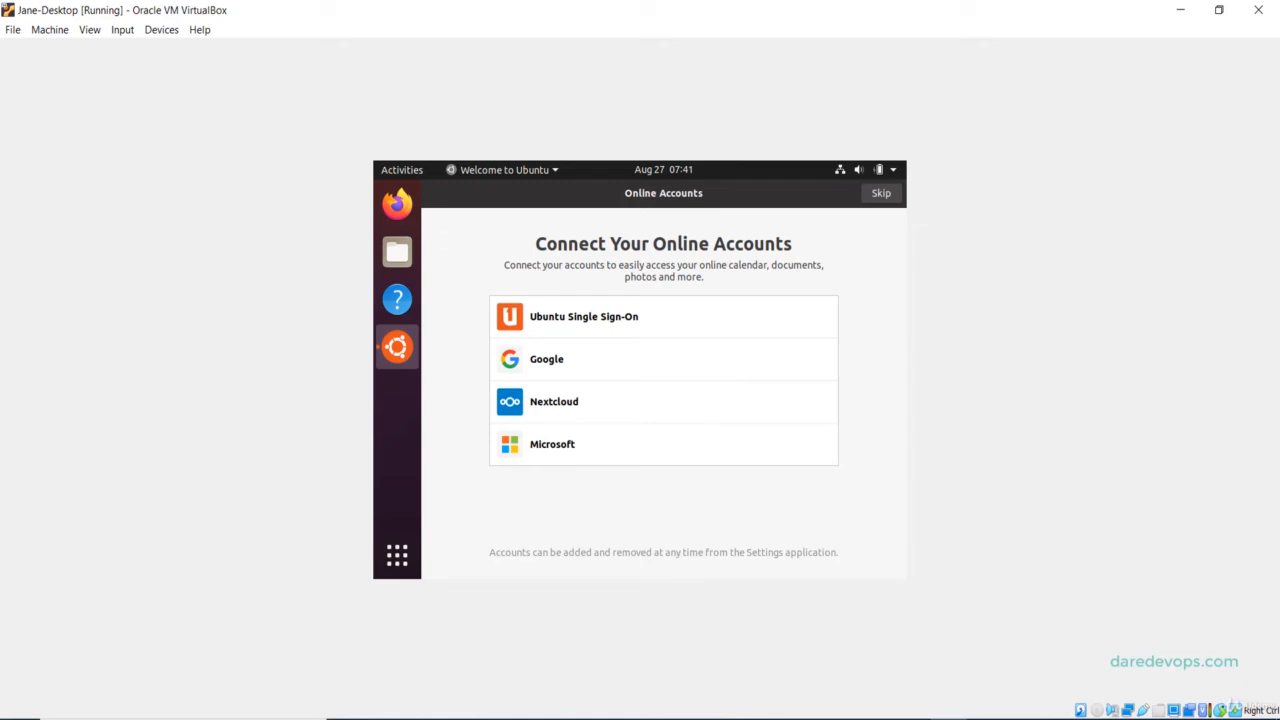
Skip online accounts and Livepatch, decline sending system info, finish the tour, then dismiss Software Updater.
{"action": "left_click", "coordinate": [881, 194]}
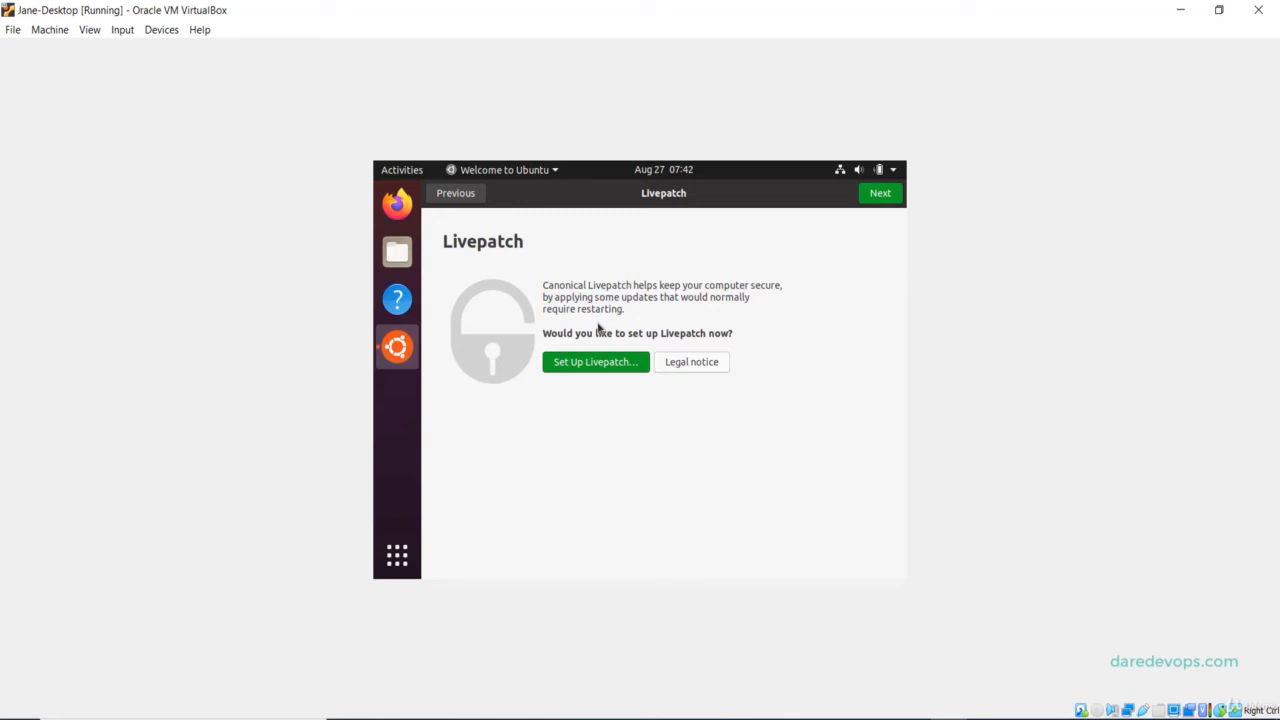
{"action": "left_click", "coordinate": [880, 194]}
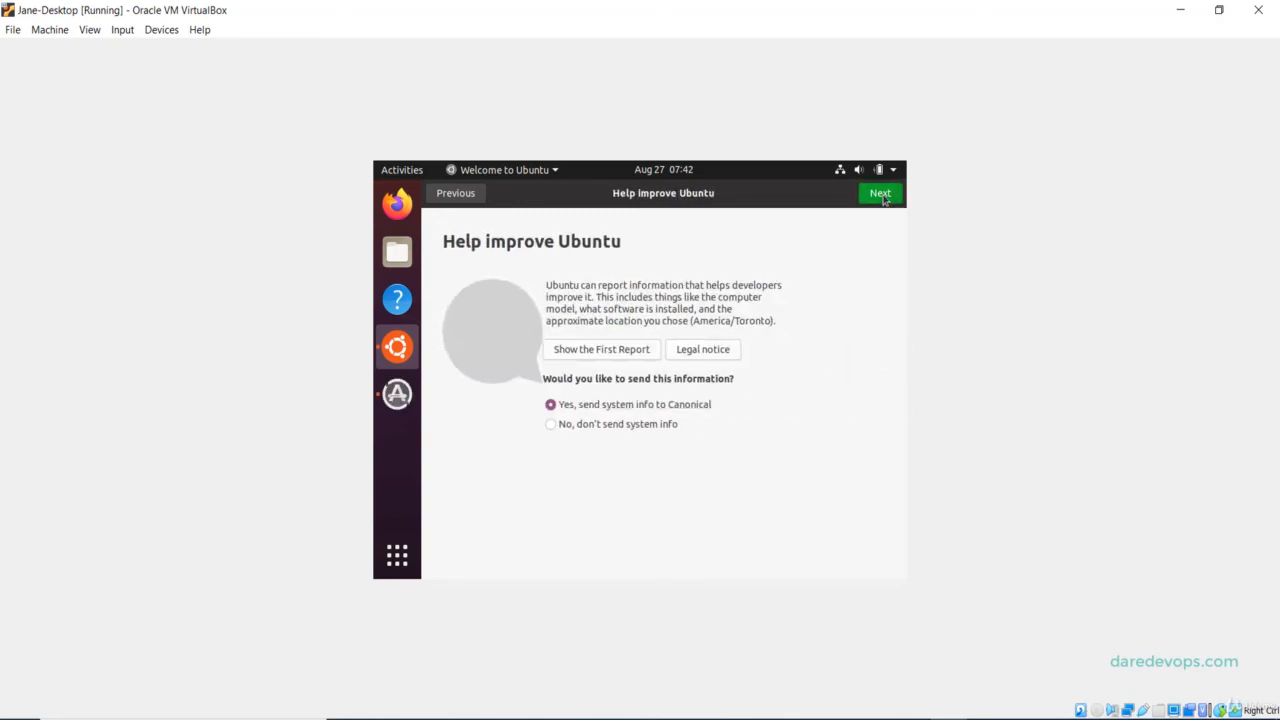
{"action": "left_click", "coordinate": [549, 425]}
{"action": "left_click", "coordinate": [873, 200]}
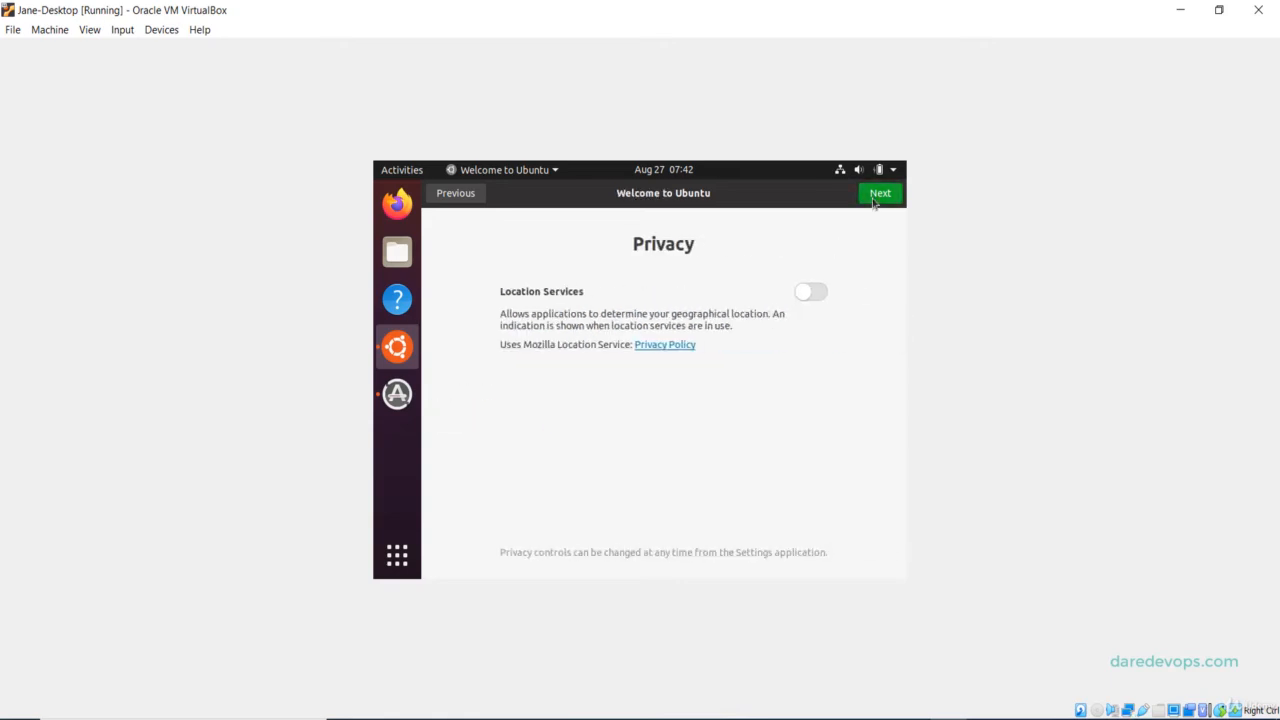
{"action": "left_click", "coordinate": [882, 196]}
{"action": "left_click", "coordinate": [880, 196]}
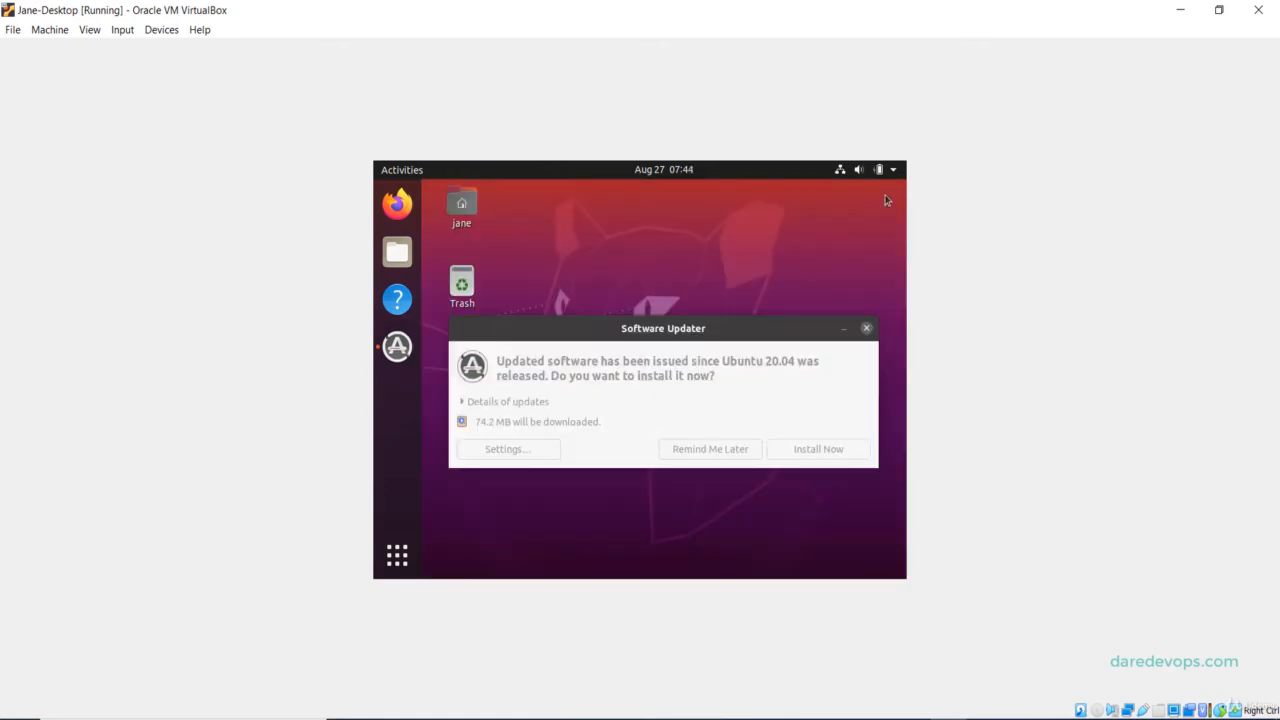
{"action": "left_click", "coordinate": [866, 329]}
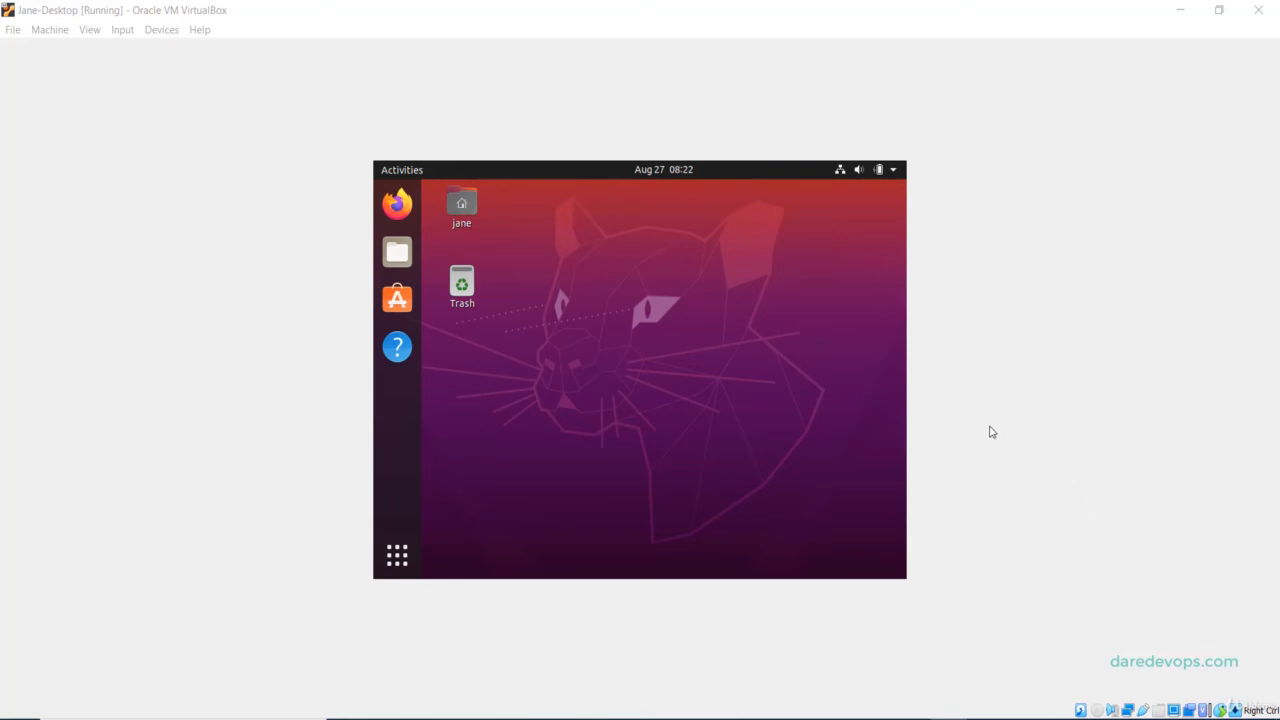
{"action": "left_click", "coordinate": [89, 30]}
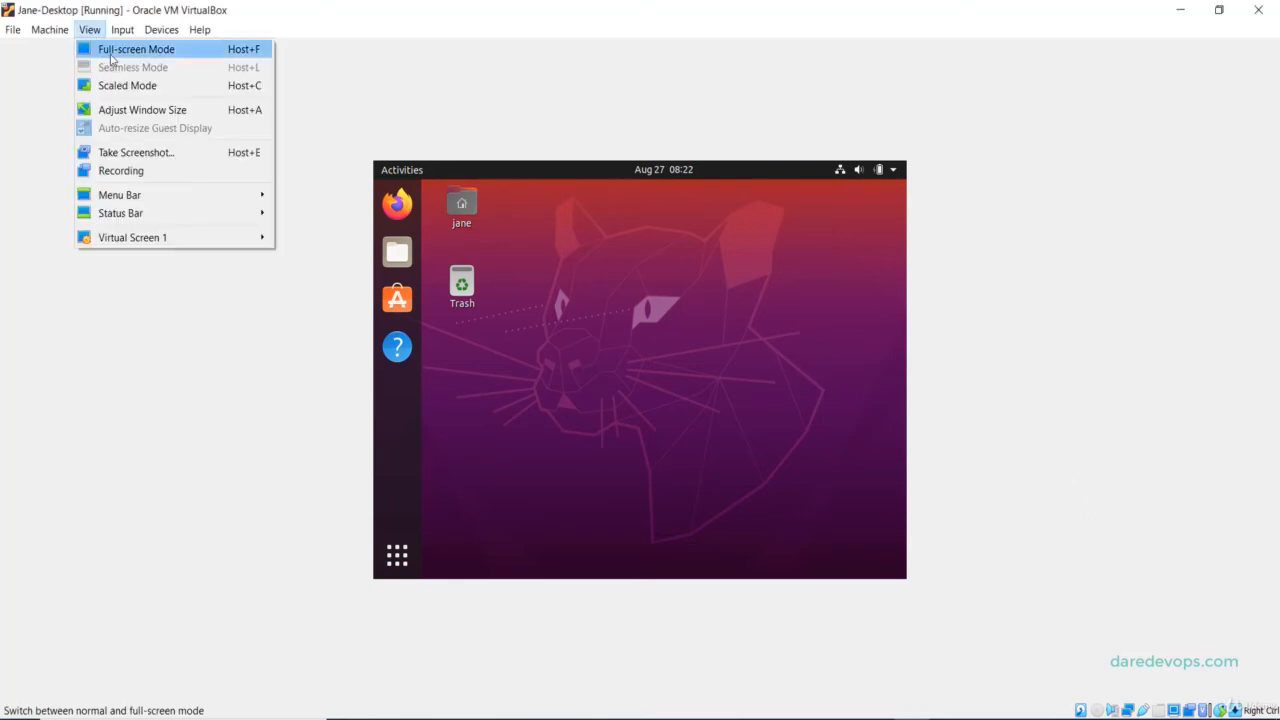
{"action": "left_click", "coordinate": [110, 52]}
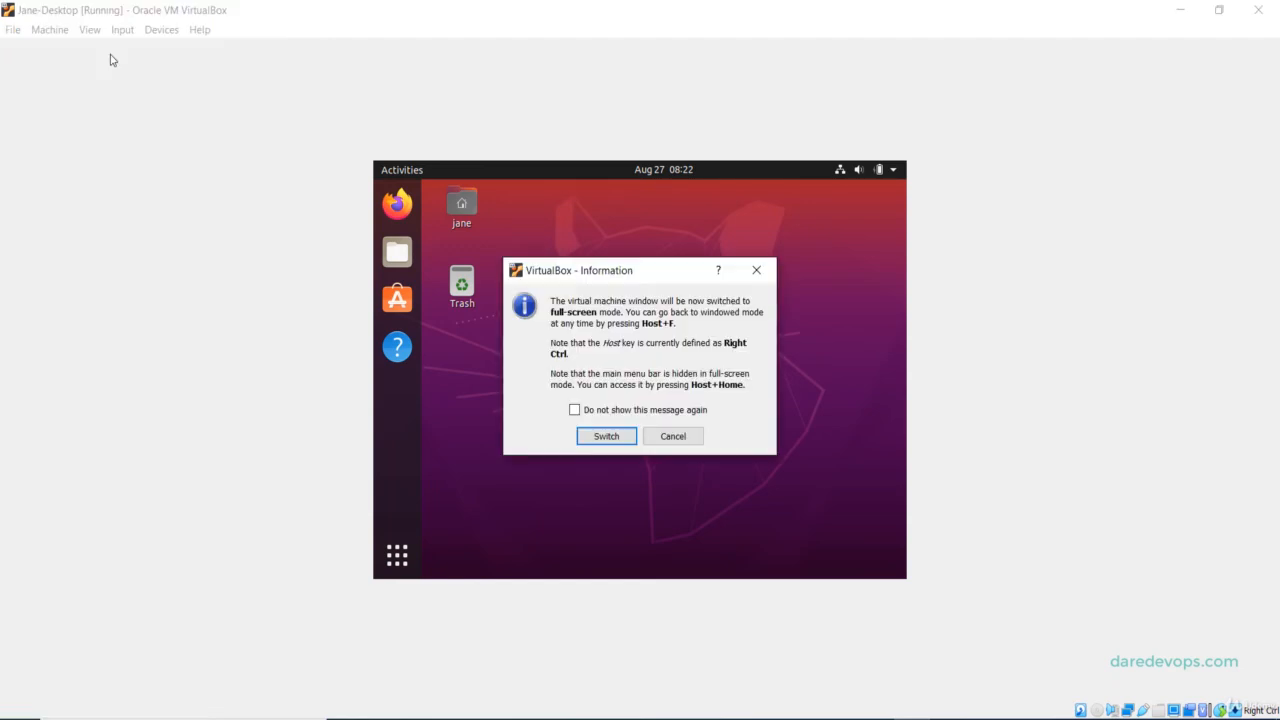
{"action": "left_click", "coordinate": [604, 440]}
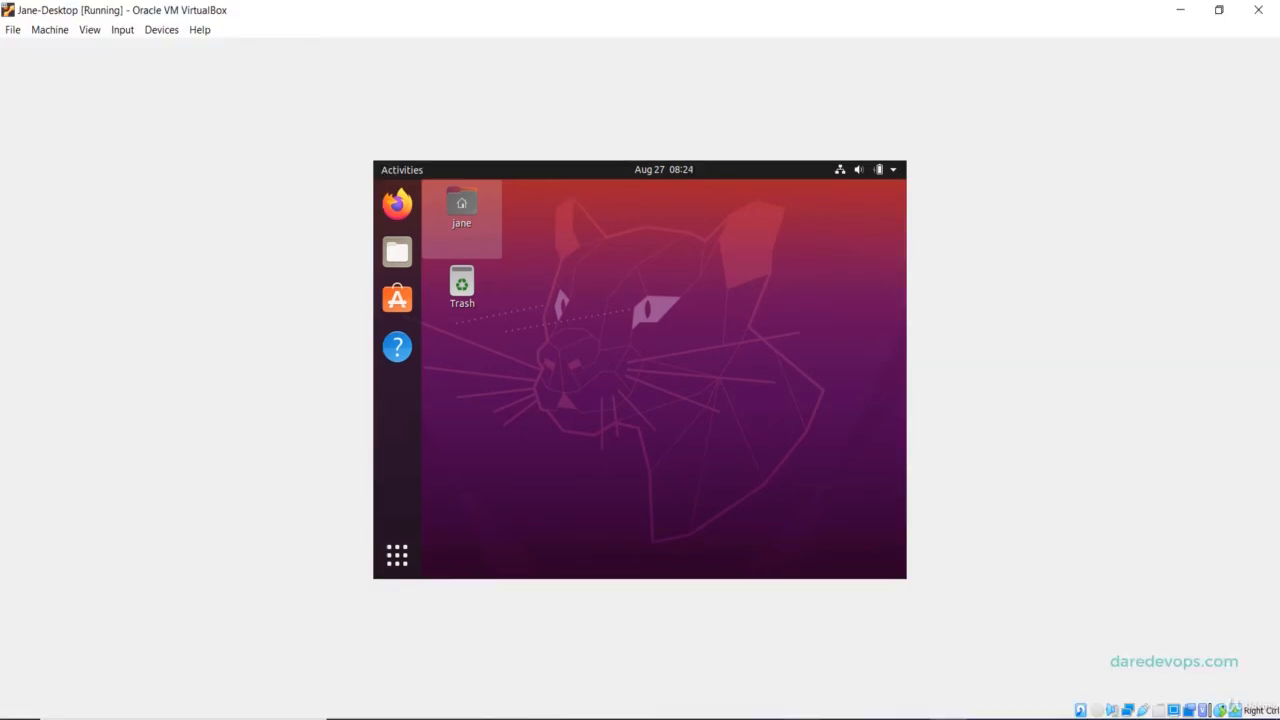
Insert the Guest Additions CD image and run its installer, authorised with the account password.
{"action": "left_click", "coordinate": [161, 30]}
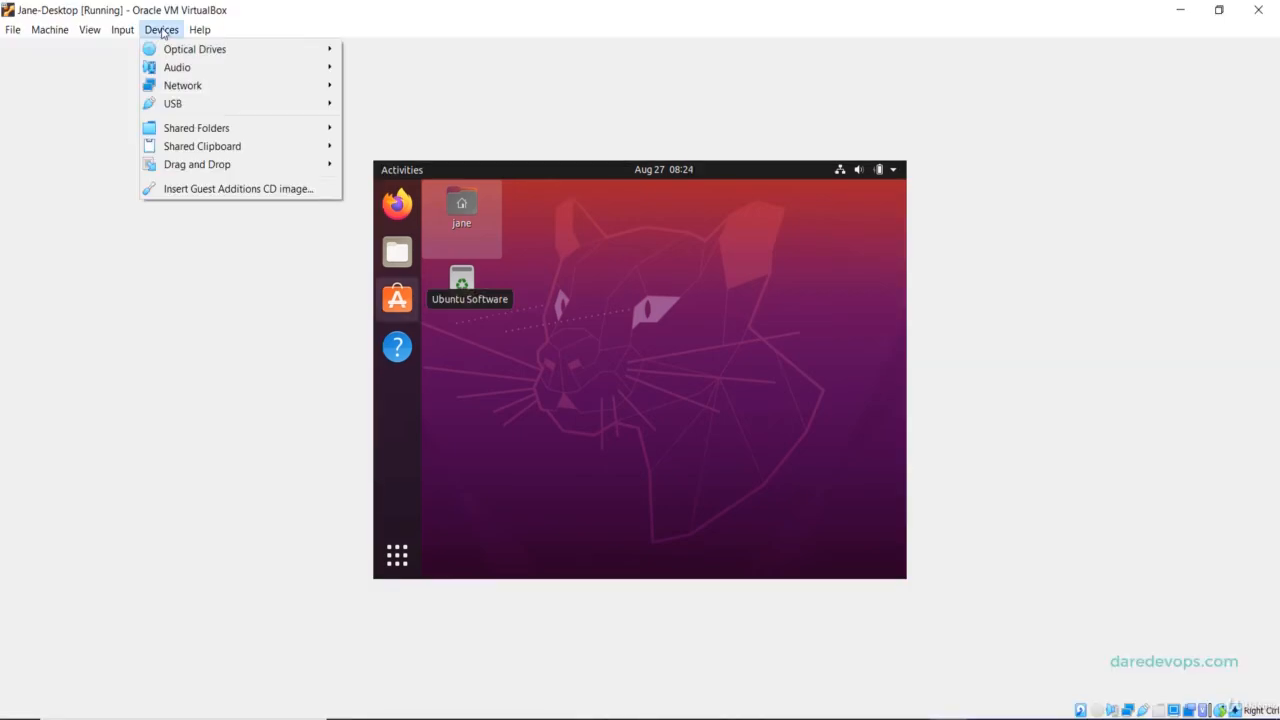
{"action": "left_click", "coordinate": [210, 189]}
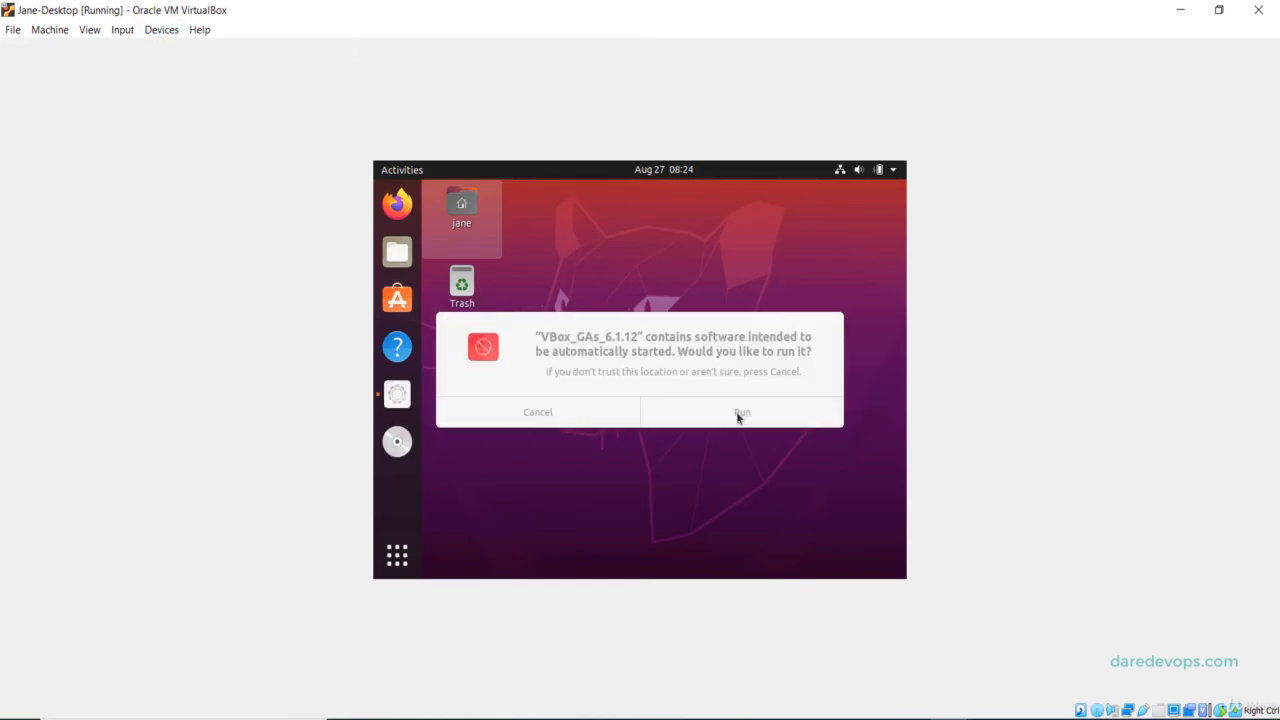
{"action": "left_click", "coordinate": [737, 413]}
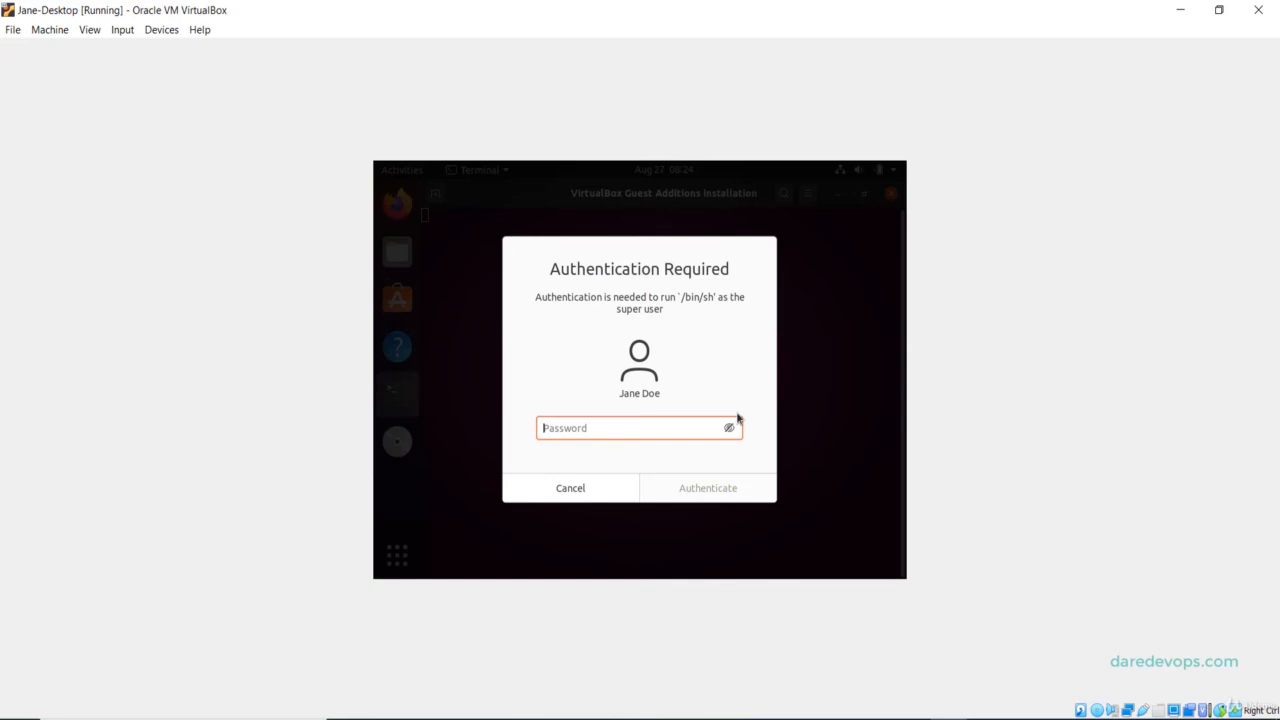
{"action": "type", "text": "123456"}
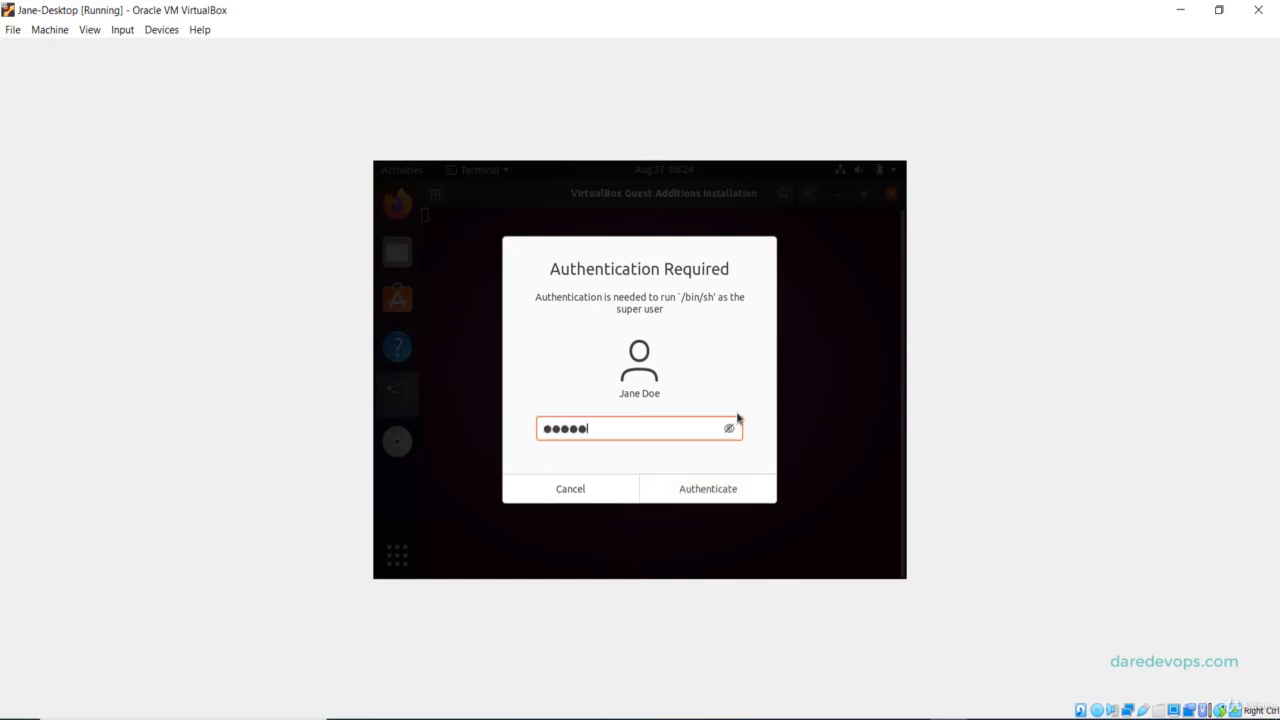
{"action": "type", "text": "78"}
{"action": "left_click", "coordinate": [691, 490]}
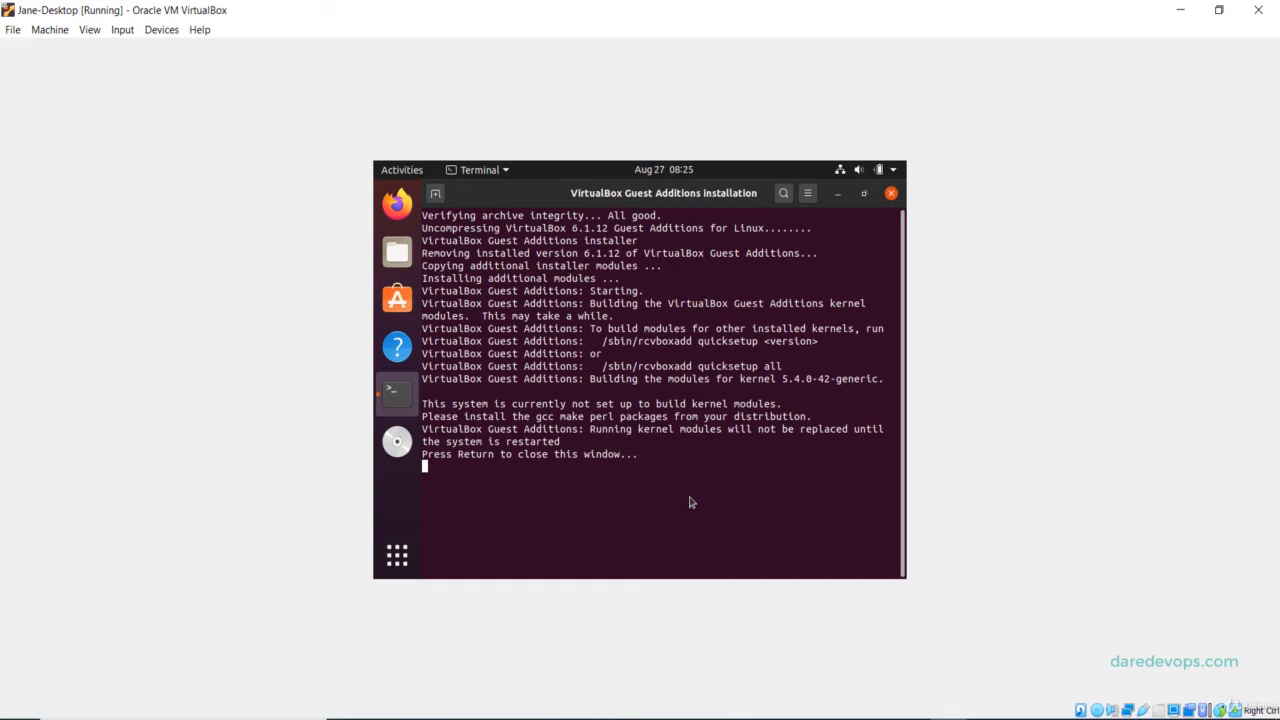
{"action": "key", "text": "Return"}
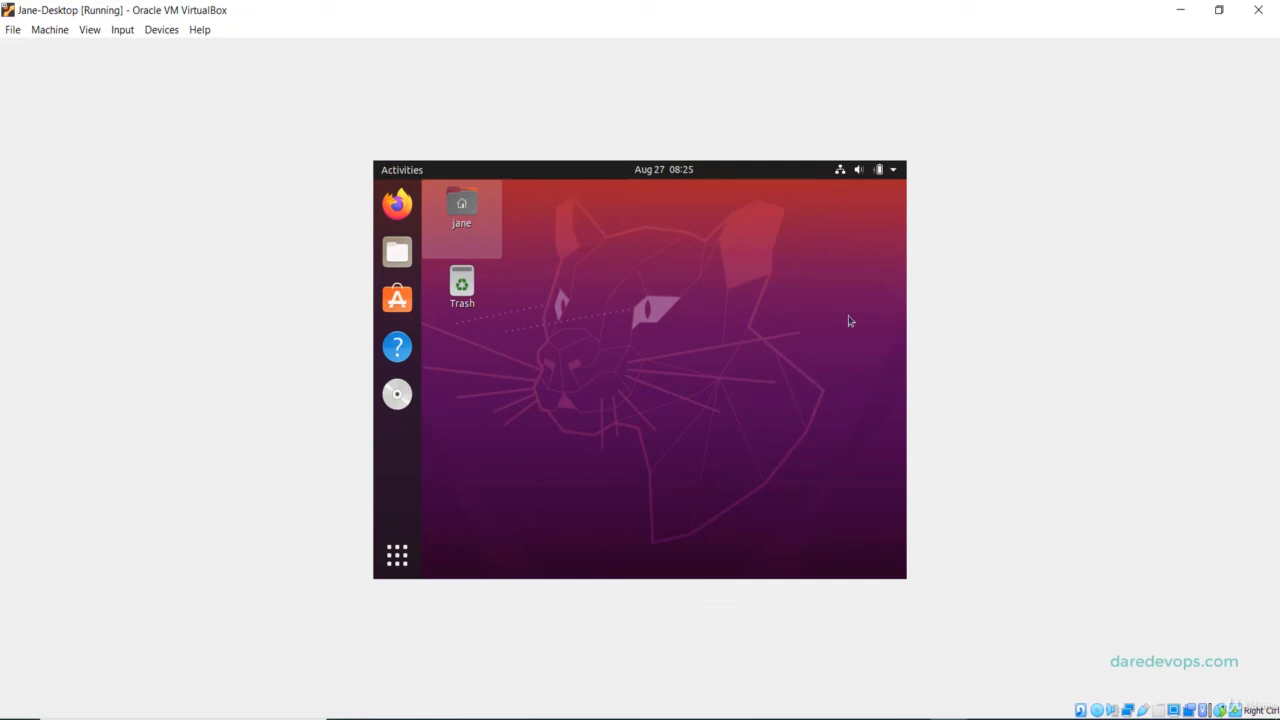
Restart Jane-Desktop through the Ubuntu system menu's Power Off / Log Out options.
{"action": "left_click", "coordinate": [894, 172]}
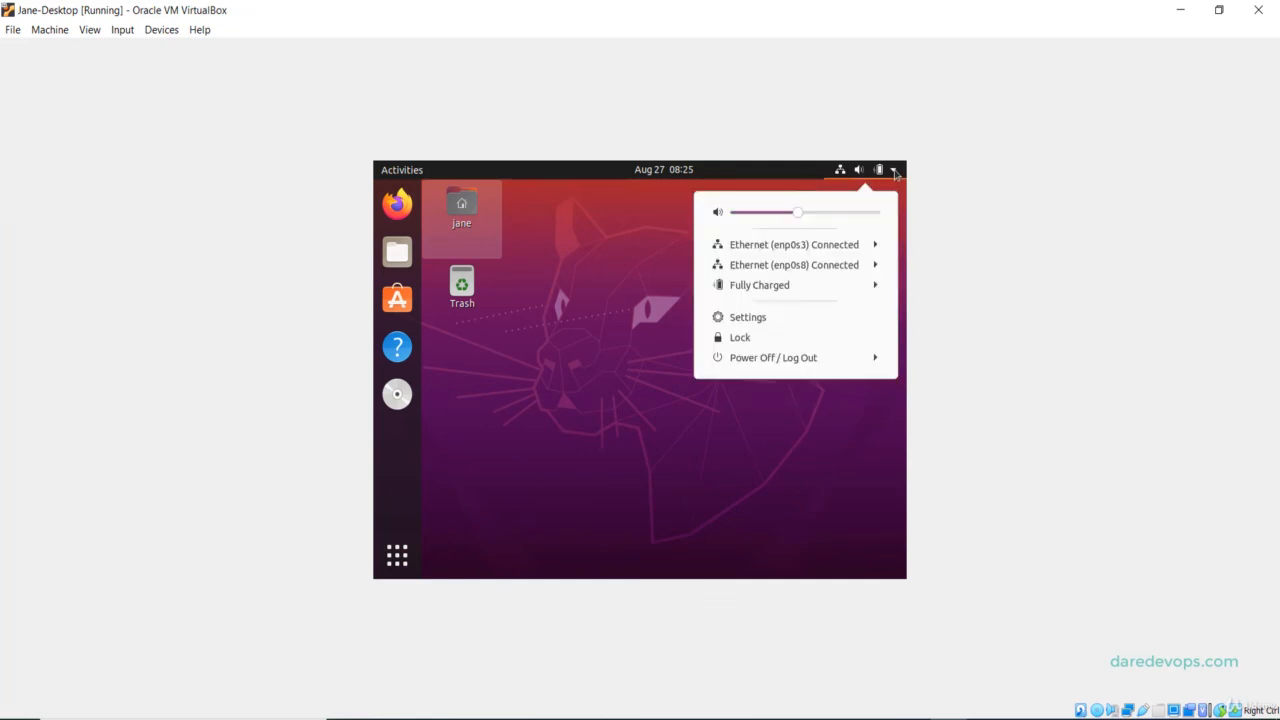
{"action": "left_click", "coordinate": [805, 362]}
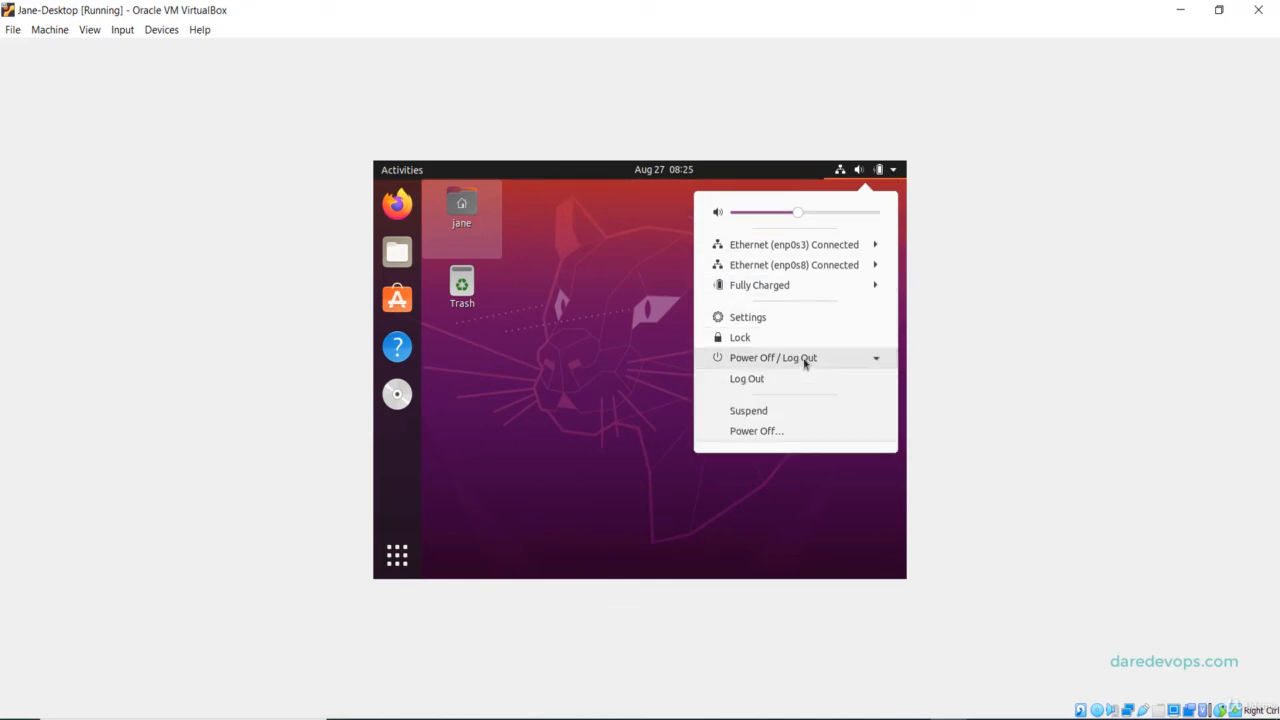
{"action": "left_click", "coordinate": [777, 432]}
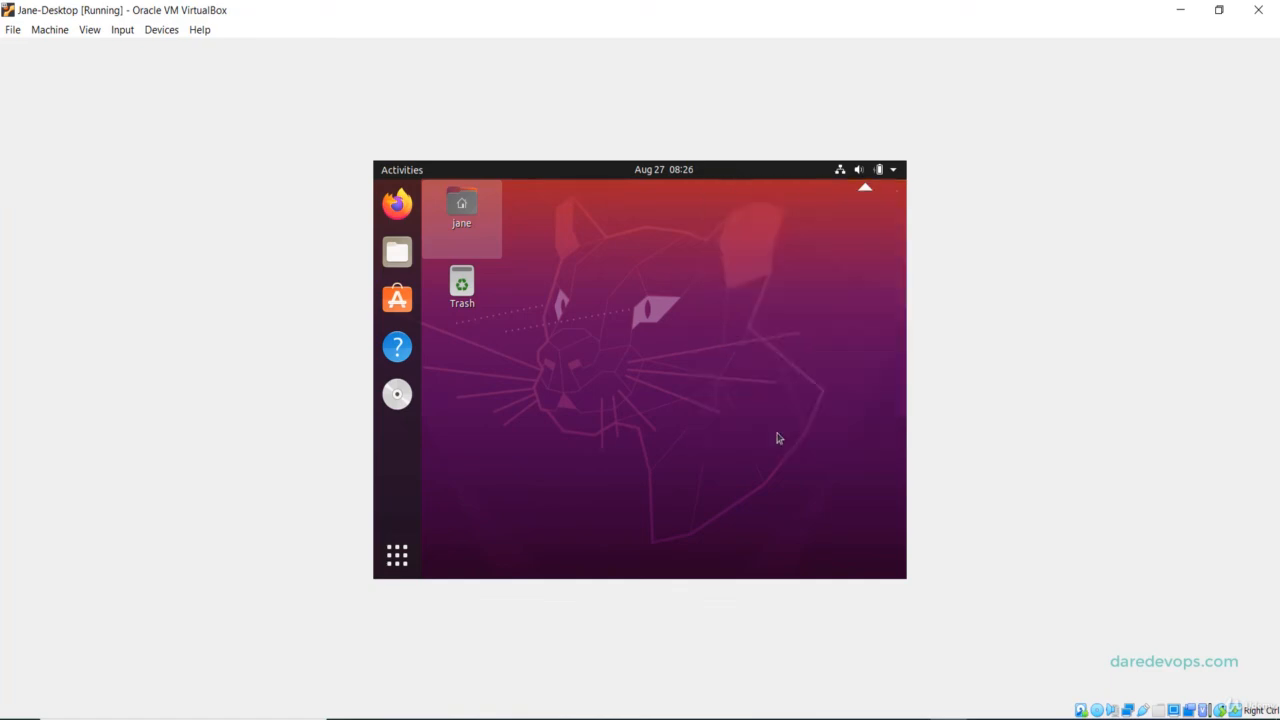
{"action": "left_click", "coordinate": [648, 425]}
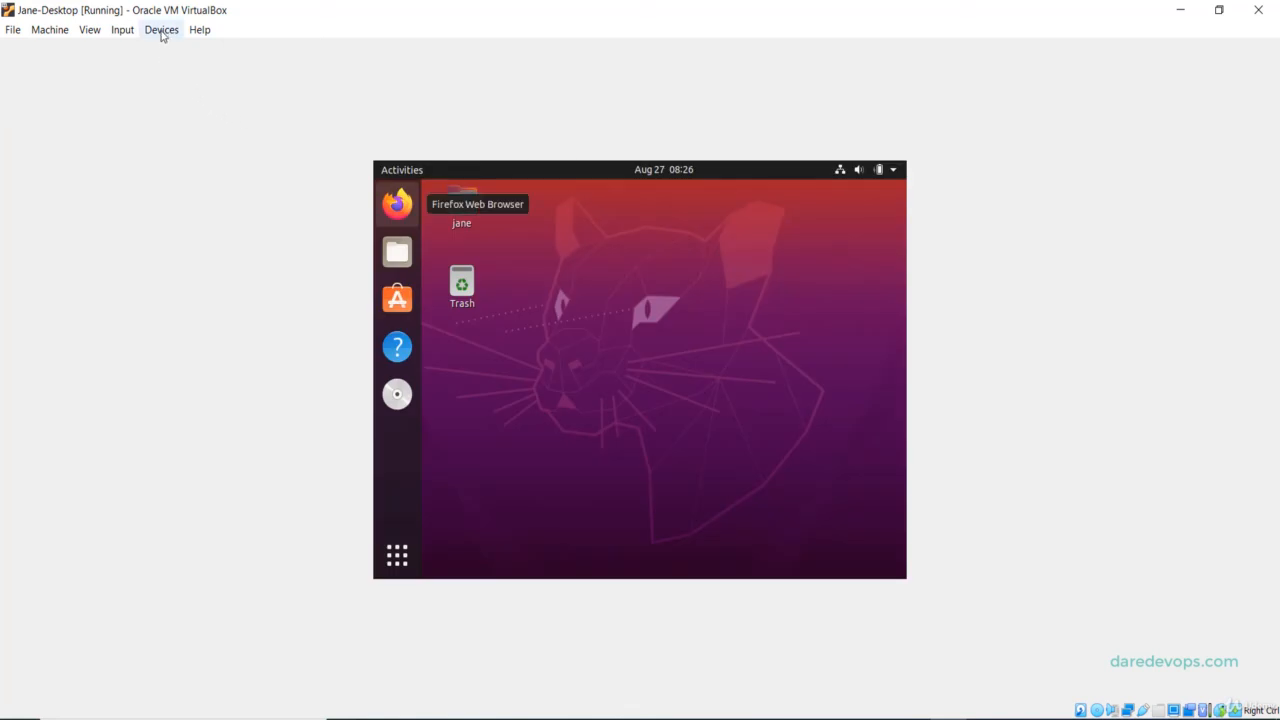
Switch the VM to View > Full-screen Mode and eject the Guest Additions CD from the Ubuntu dock.
{"action": "left_click", "coordinate": [88, 30]}
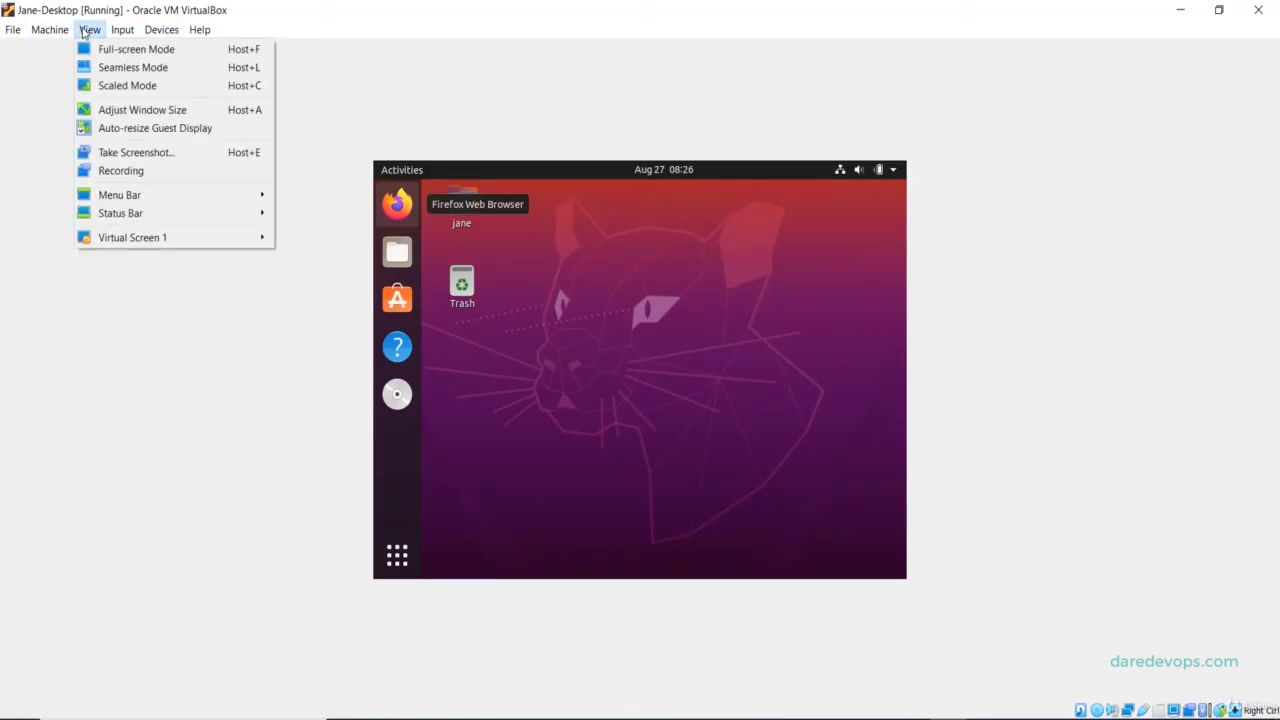
{"action": "left_click", "coordinate": [104, 58]}
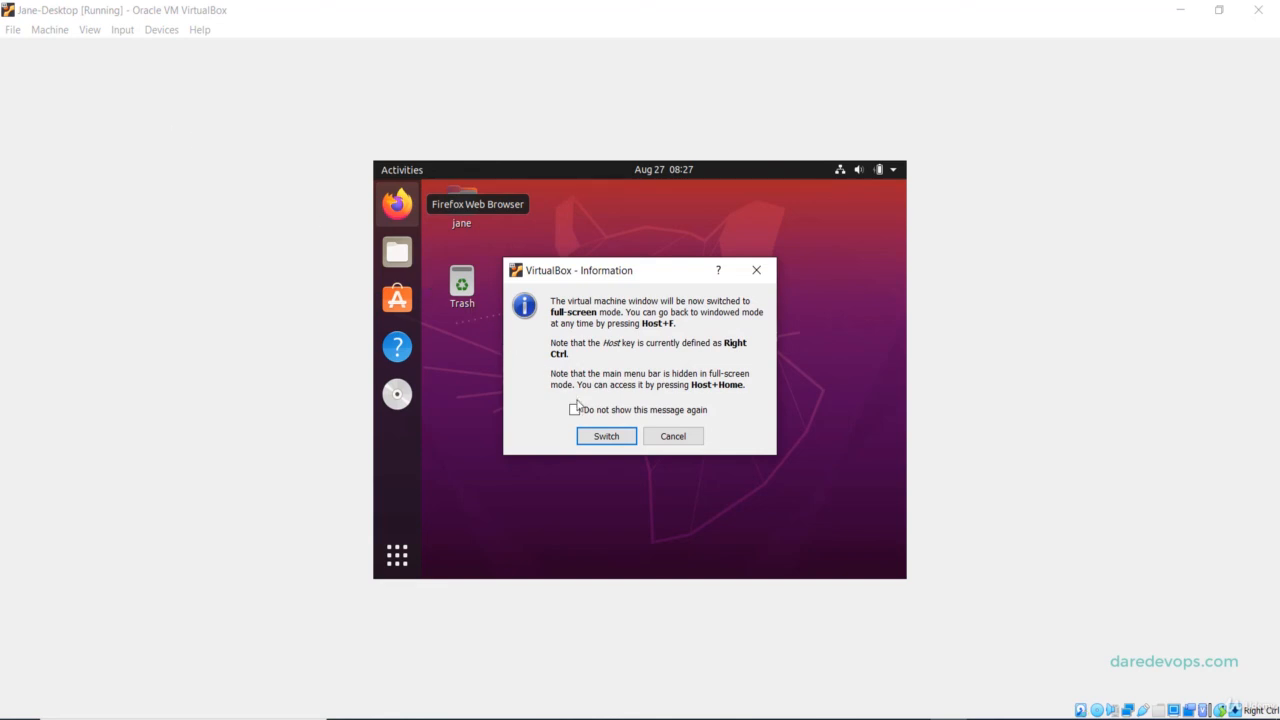
{"action": "left_click", "coordinate": [592, 437]}
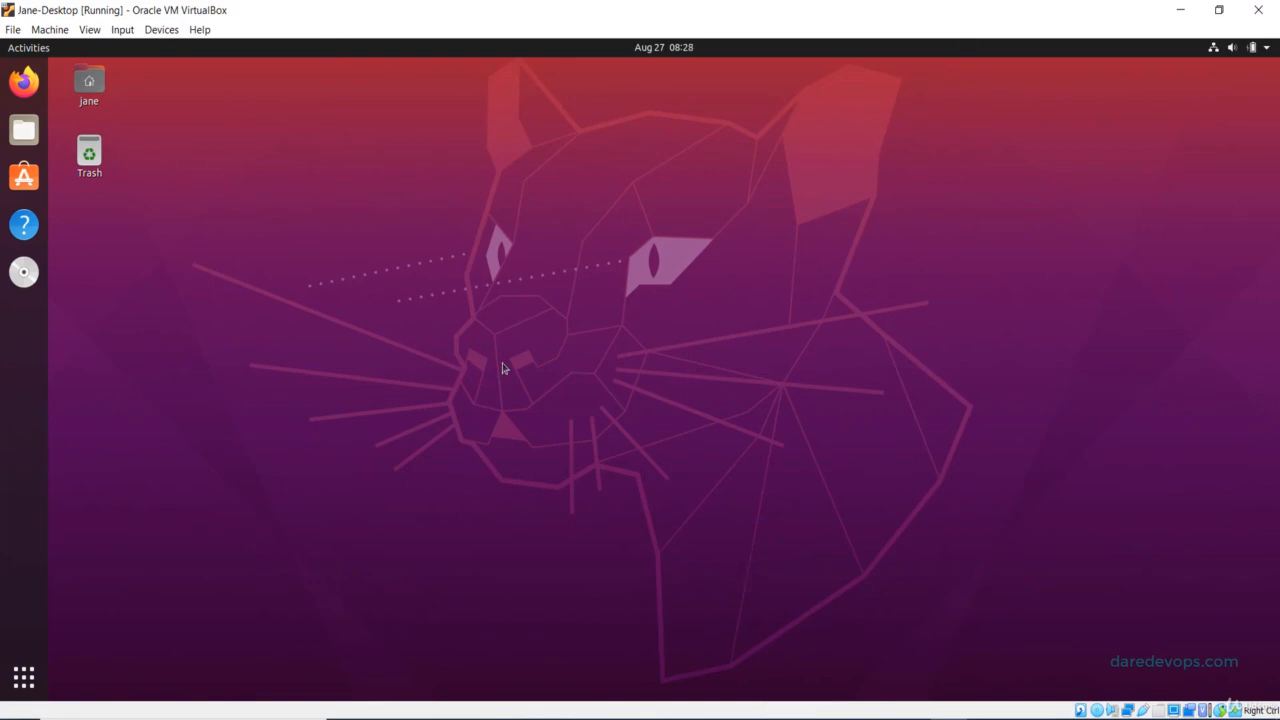
{"action": "right_click", "coordinate": [23, 271]}
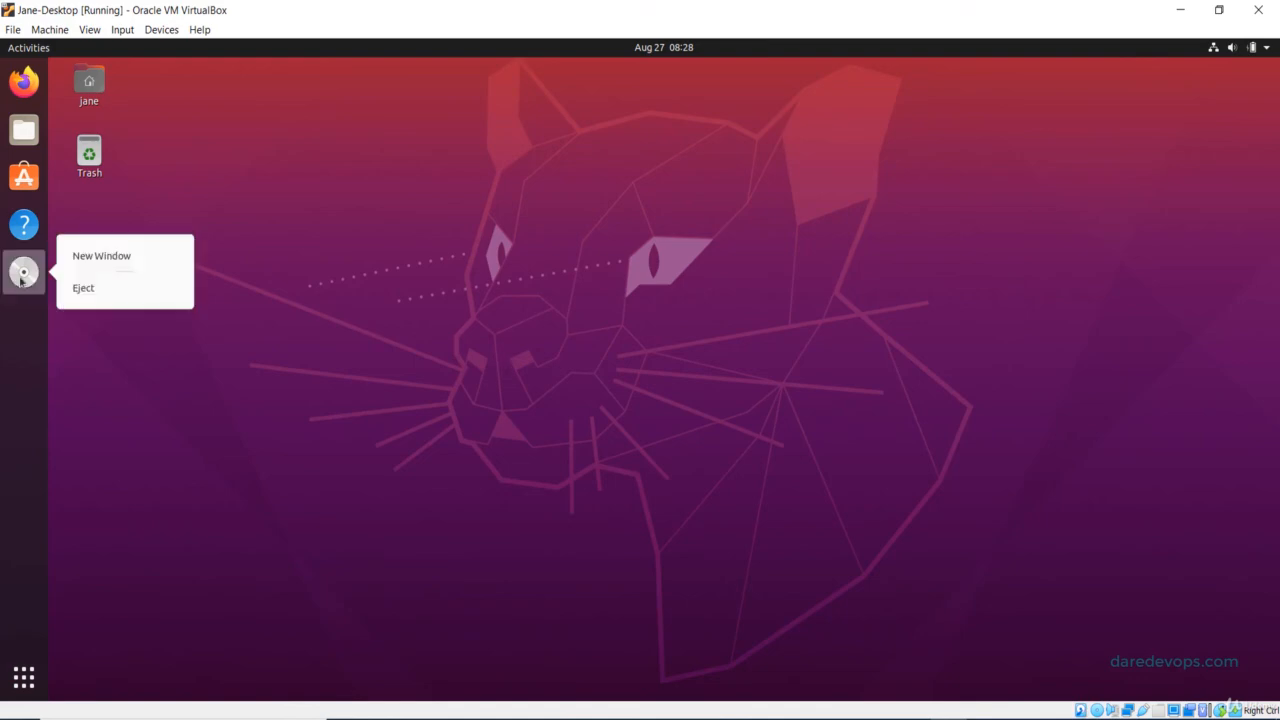
{"action": "left_click", "coordinate": [83, 289]}
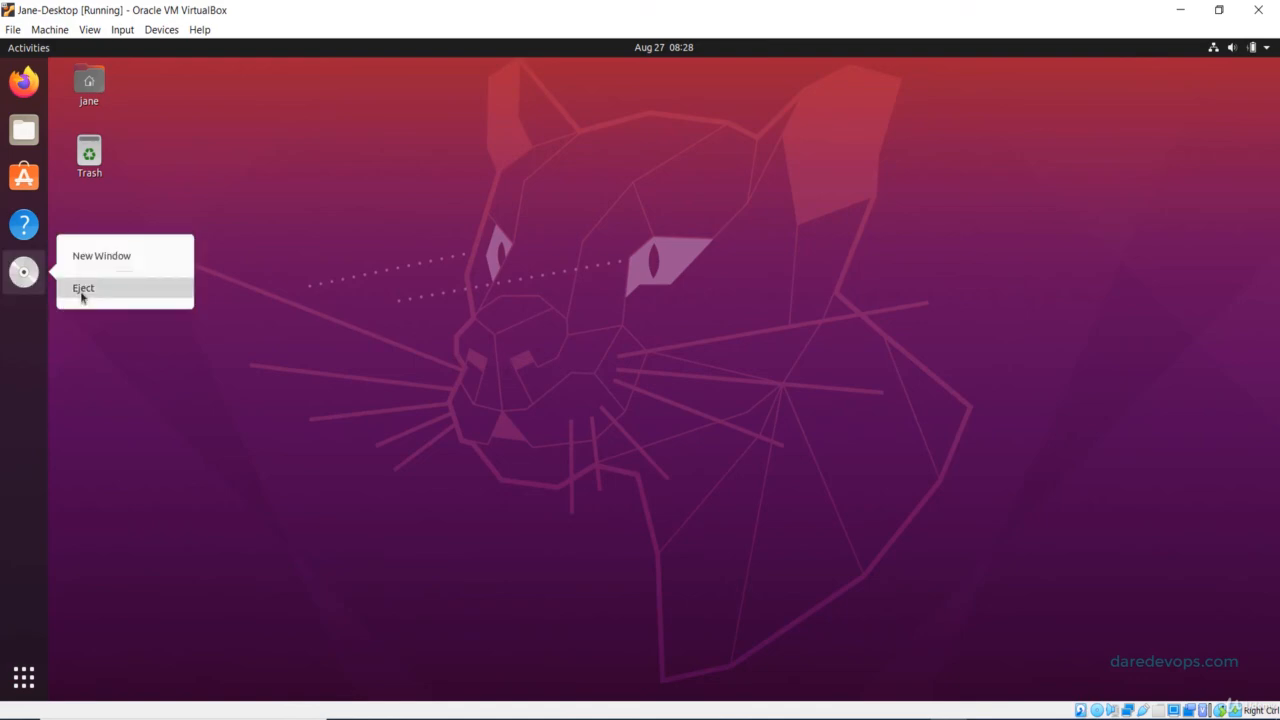